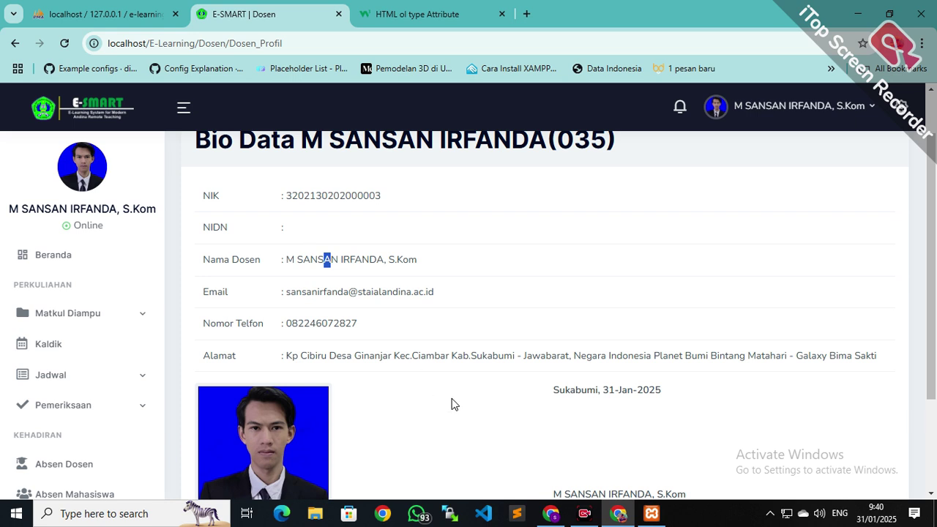
Annotate the NIDN row of the bio data with a green arrow pointing at its empty value, and clear the annotation
{"action": "key", "text": "super+shift+s"}
{"action": "left_click_drag", "start_coordinate": [512, 229], "coordinate": [289, 220]}
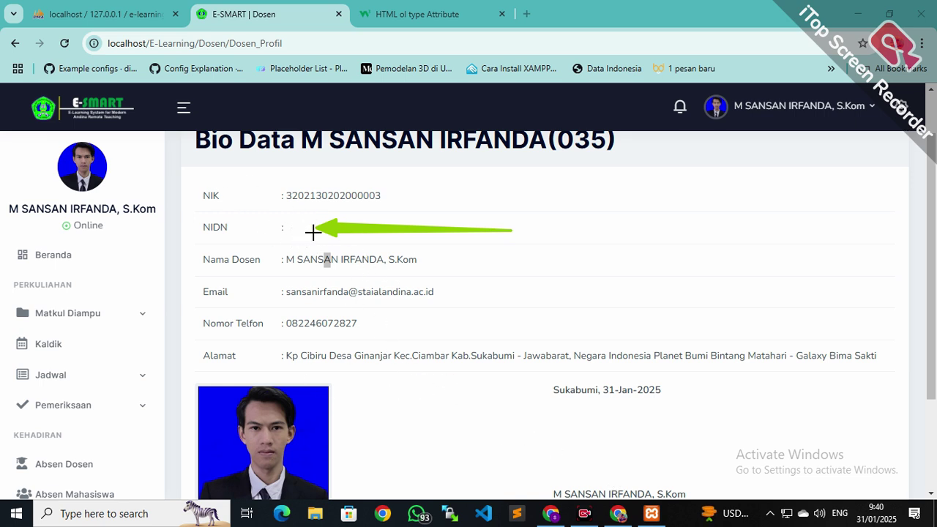
{"action": "left_click", "coordinate": [619, 477]}
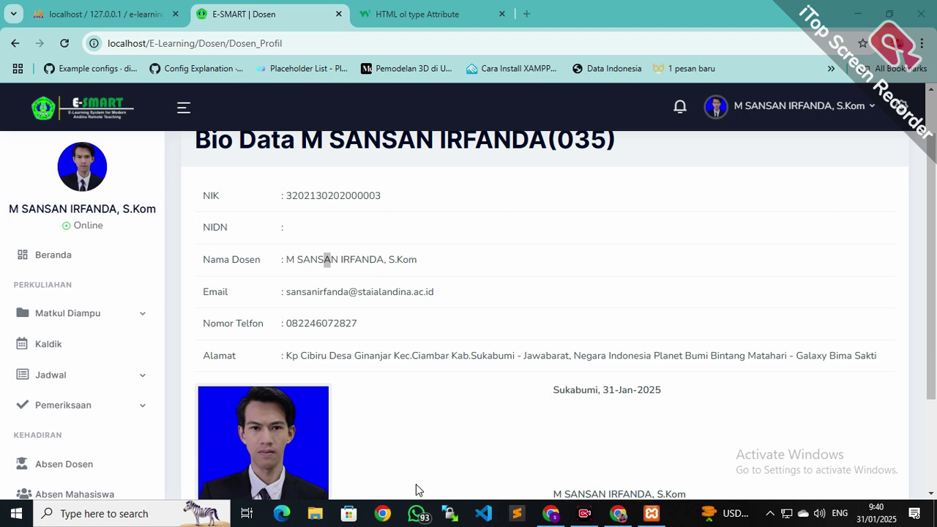
Open the profile update form and look at its NIDN and Nama Lengkap fields
{"action": "scroll", "coordinate": [358, 286], "scroll_direction": "down", "scroll_amount": 3}
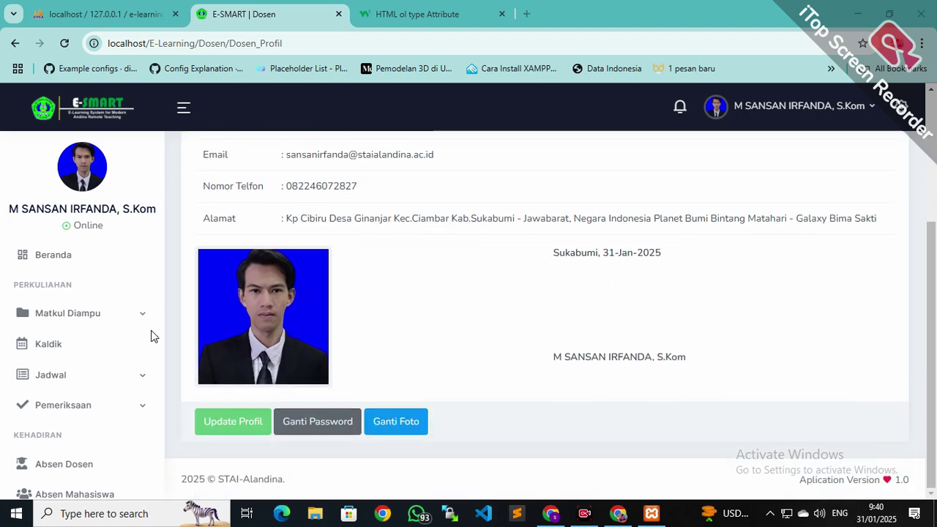
{"action": "left_click", "coordinate": [249, 422]}
{"action": "left_click", "coordinate": [346, 241]}
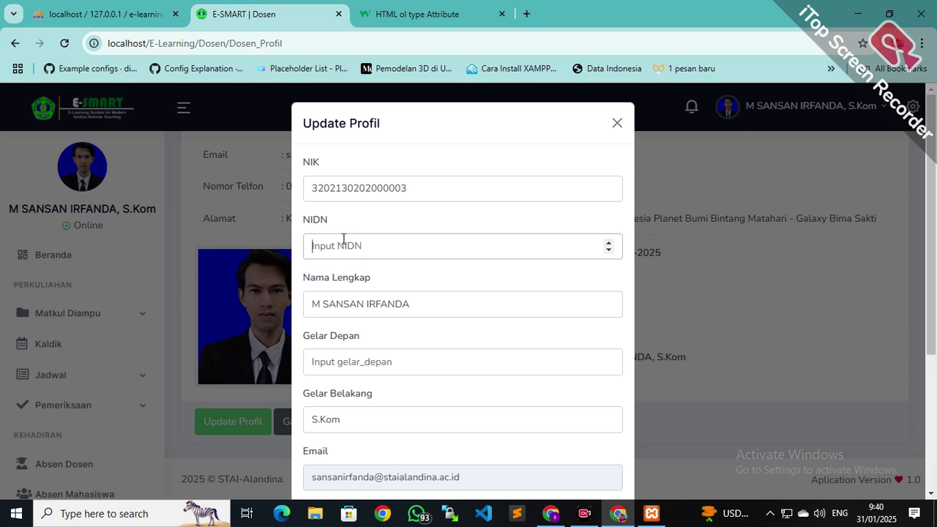
{"action": "scroll", "coordinate": [351, 239], "scroll_direction": "down", "scroll_amount": 1}
{"action": "left_click", "coordinate": [421, 231]}
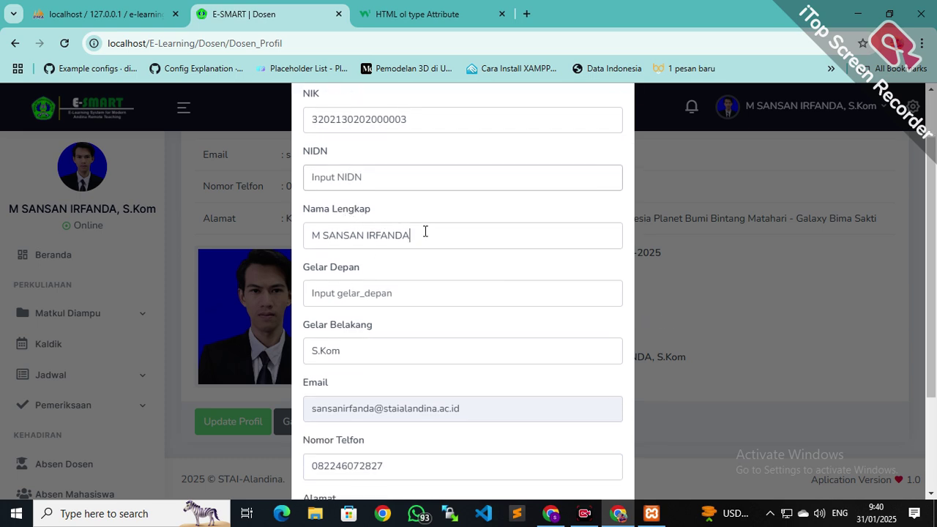
Check the Gelar Depan field and its suggested titles without choosing one
{"action": "left_click", "coordinate": [319, 291]}
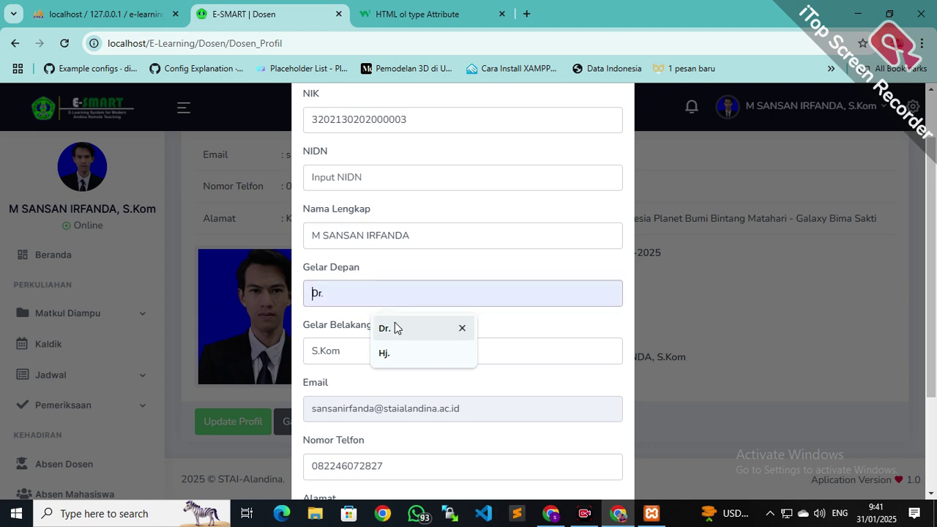
{"action": "left_click", "coordinate": [364, 279]}
{"action": "scroll", "coordinate": [353, 275], "scroll_direction": "down", "scroll_amount": 1}
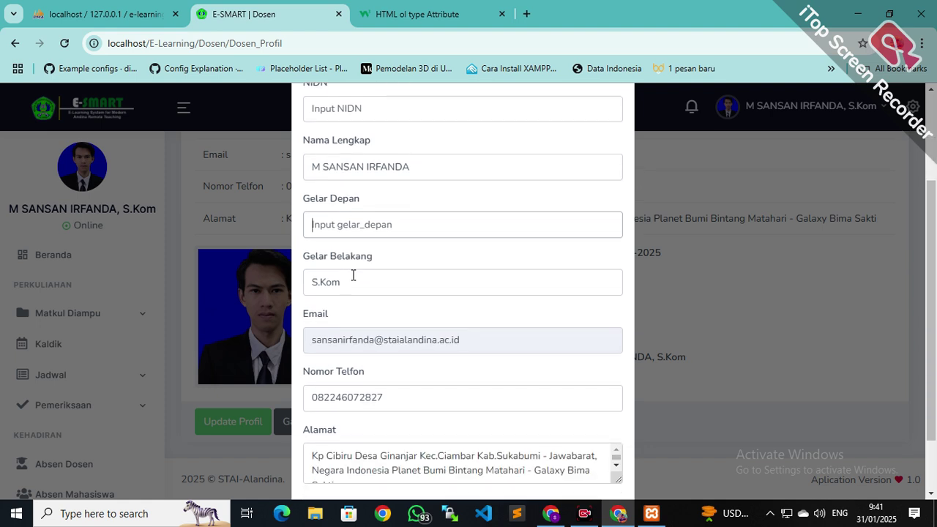
{"action": "left_click", "coordinate": [400, 224]}
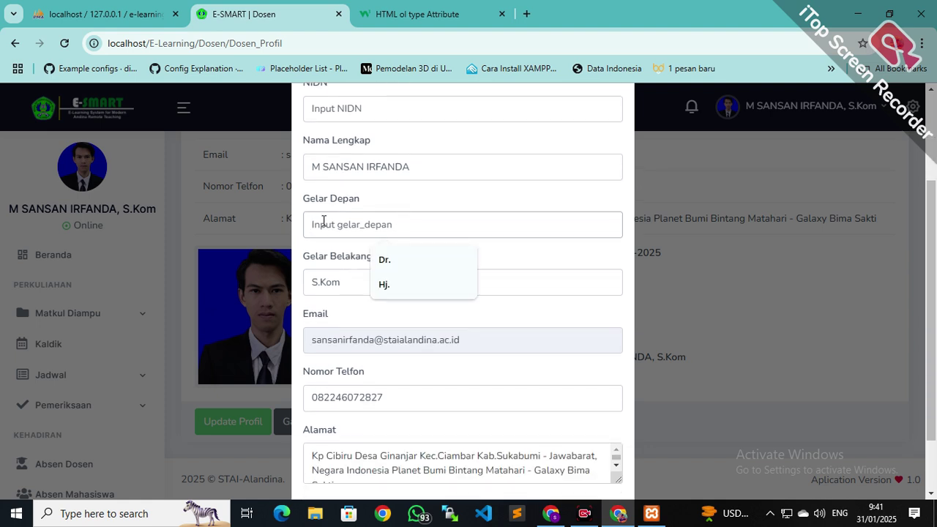
{"action": "left_click", "coordinate": [330, 249]}
{"action": "scroll", "coordinate": [368, 269], "scroll_direction": "down", "scroll_amount": 1}
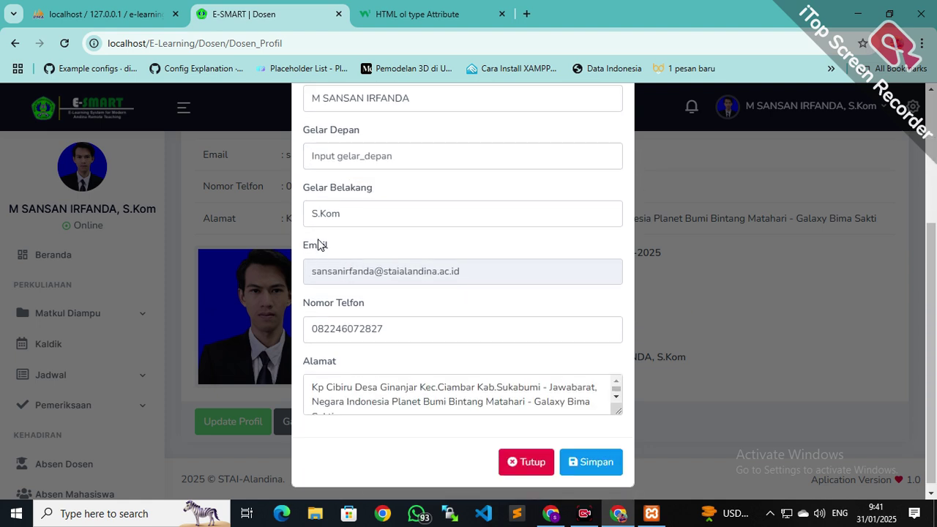
Examine the Gelar Belakang field and highlight the address in the Email field of the profile form
{"action": "left_click", "coordinate": [361, 205]}
{"action": "left_click_drag", "start_coordinate": [483, 272], "coordinate": [320, 272]}
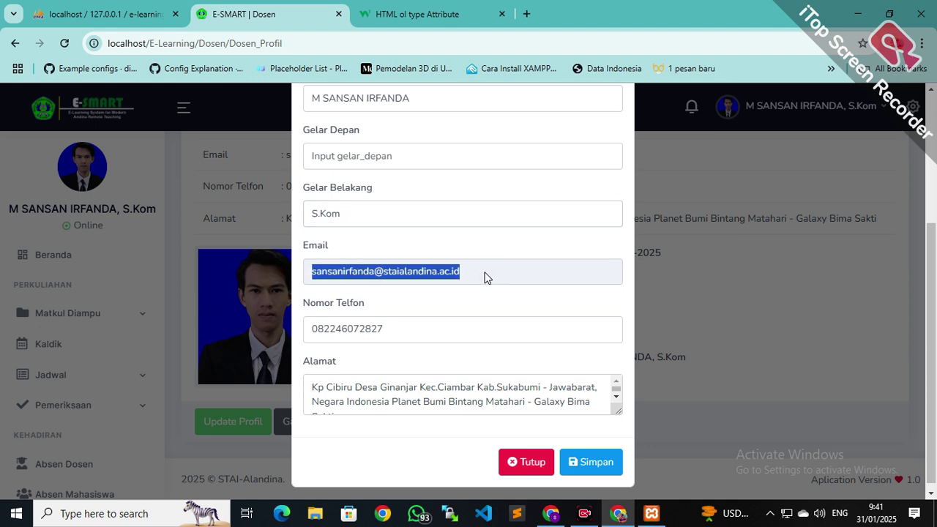
{"action": "left_click", "coordinate": [338, 258]}
{"action": "left_click_drag", "start_coordinate": [310, 271], "coordinate": [487, 270]}
{"action": "left_click", "coordinate": [494, 272]}
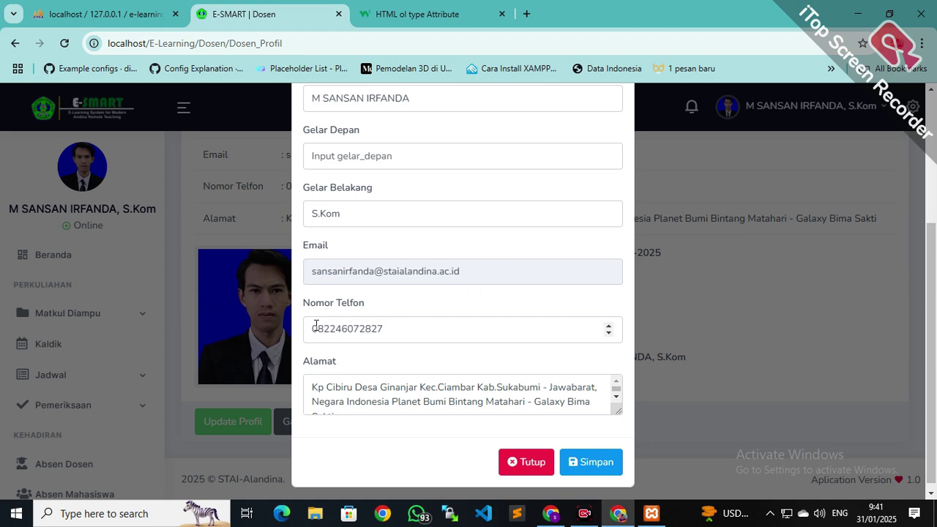
Try the +62 prefix in the Nomor Telfon field, and replace the whole entry with just 08
{"action": "left_click_drag", "start_coordinate": [312, 323], "coordinate": [300, 321]}
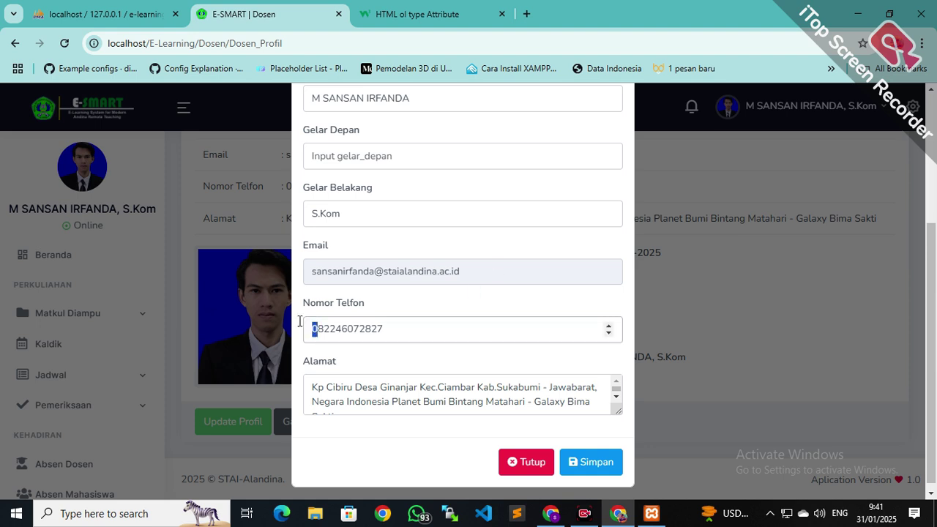
{"action": "type", "text": "+62"}
{"action": "key", "text": "BackSpace"}
{"action": "key", "text": "BackSpace"}
{"action": "key", "text": "BackSpace"}
{"action": "type", "text": "0"}
{"action": "left_click_drag", "start_coordinate": [324, 328], "coordinate": [506, 325]}
{"action": "key", "text": "BackSpace"}
{"action": "left_click_drag", "start_coordinate": [341, 327], "coordinate": [295, 325]}
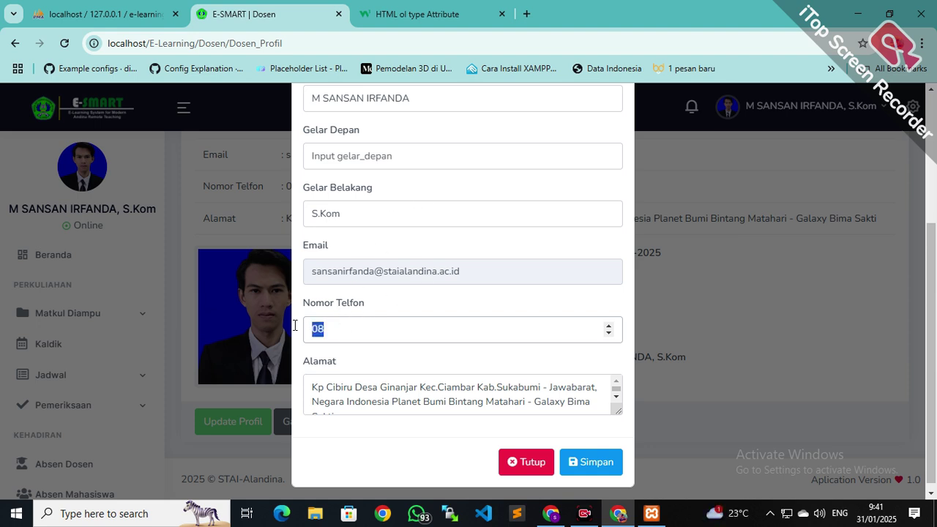
{"action": "left_click", "coordinate": [315, 325]}
Review the profile form's fields down to Alamat, and close the form without saving
{"action": "scroll", "coordinate": [418, 234], "scroll_direction": "up", "scroll_amount": 1}
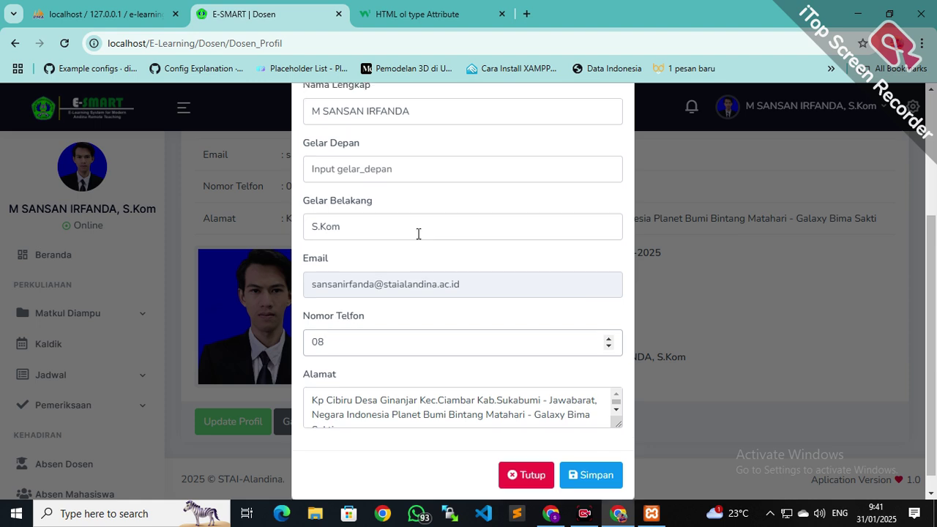
{"action": "scroll", "coordinate": [483, 337], "scroll_direction": "down", "scroll_amount": 1}
{"action": "scroll", "coordinate": [492, 377], "scroll_direction": "down", "scroll_amount": 1}
{"action": "scroll", "coordinate": [491, 384], "scroll_direction": "up", "scroll_amount": 1}
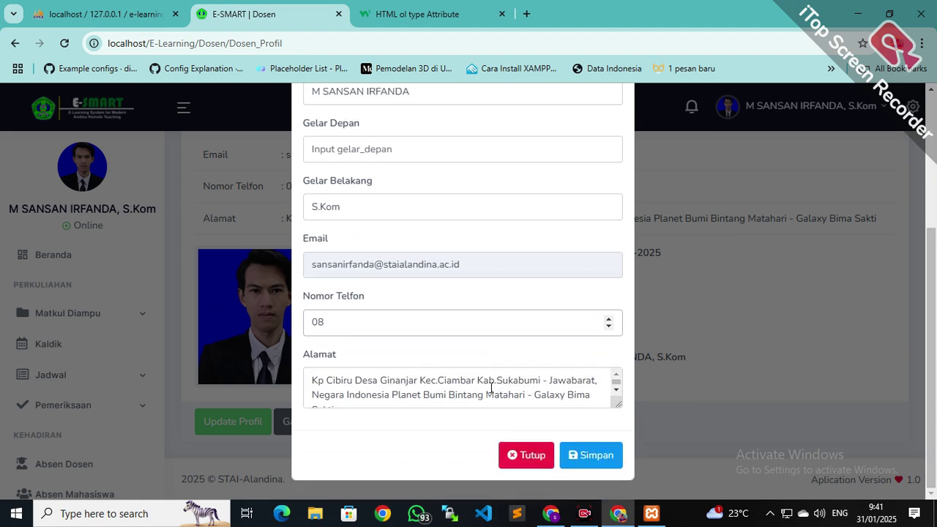
{"action": "scroll", "coordinate": [330, 378], "scroll_direction": "down", "scroll_amount": 1}
{"action": "scroll", "coordinate": [373, 391], "scroll_direction": "up", "scroll_amount": 3}
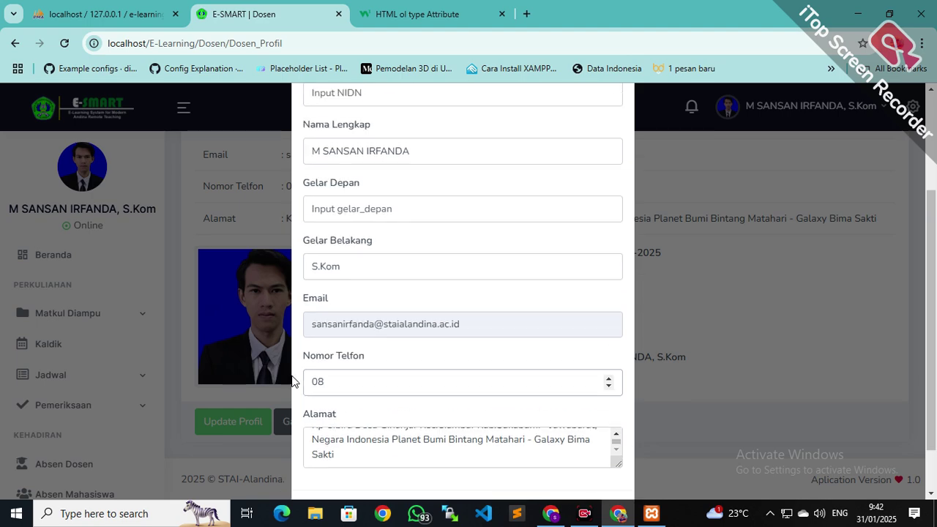
{"action": "scroll", "coordinate": [378, 391], "scroll_direction": "down", "scroll_amount": 3}
{"action": "scroll", "coordinate": [410, 388], "scroll_direction": "up", "scroll_amount": 1}
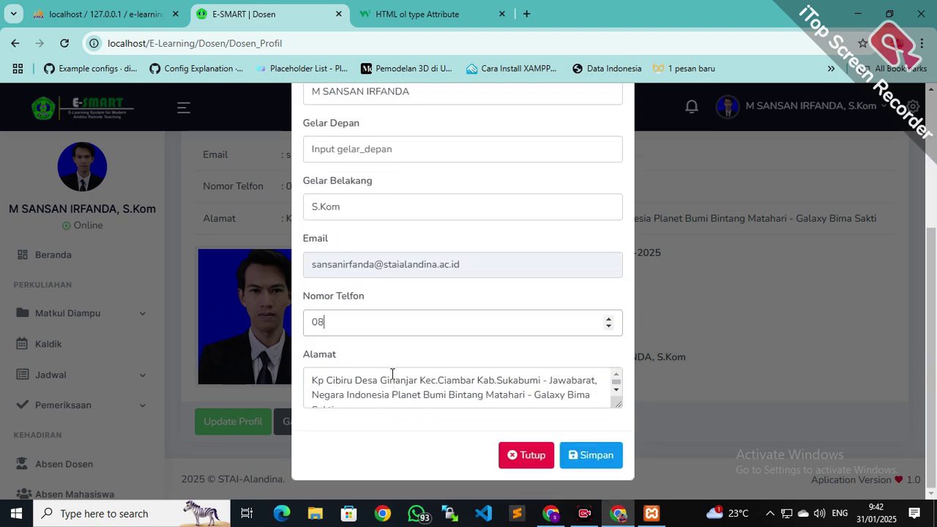
{"action": "scroll", "coordinate": [491, 373], "scroll_direction": "down", "scroll_amount": 1}
{"action": "scroll", "coordinate": [491, 373], "scroll_direction": "up", "scroll_amount": 1}
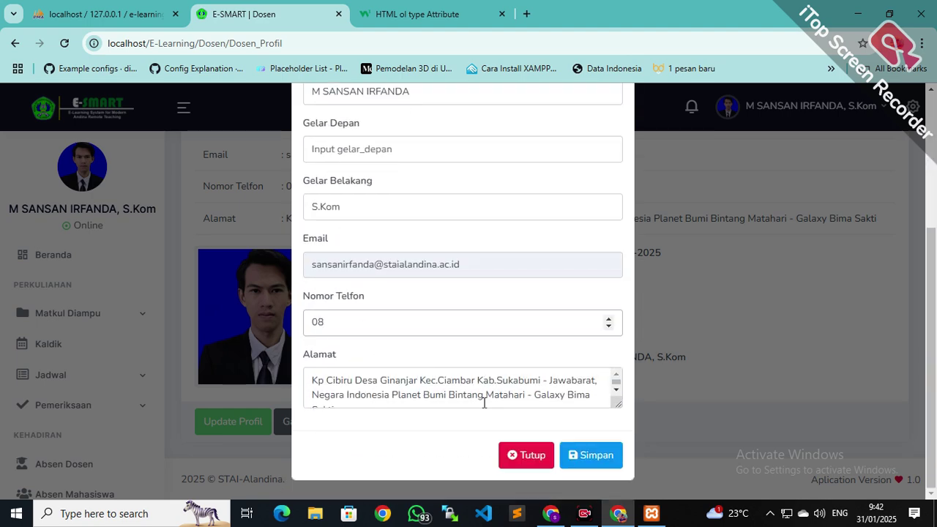
{"action": "left_click", "coordinate": [510, 453]}
Look over the Bio Data page, highlighting the lecturer's name in the heading
{"action": "scroll", "coordinate": [403, 291], "scroll_direction": "up", "scroll_amount": 3}
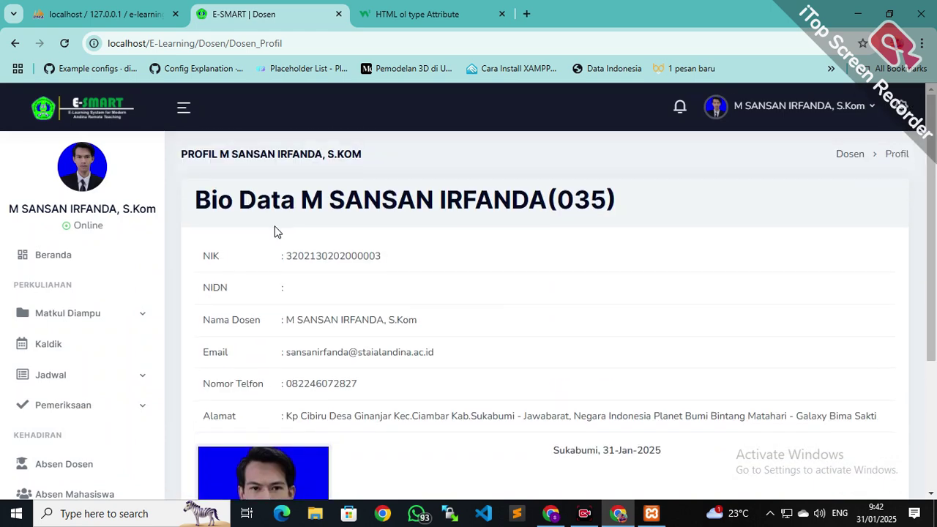
{"action": "scroll", "coordinate": [493, 295], "scroll_direction": "down", "scroll_amount": 3}
{"action": "scroll", "coordinate": [469, 310], "scroll_direction": "up", "scroll_amount": 3}
{"action": "scroll", "coordinate": [563, 208], "scroll_direction": "down", "scroll_amount": 2}
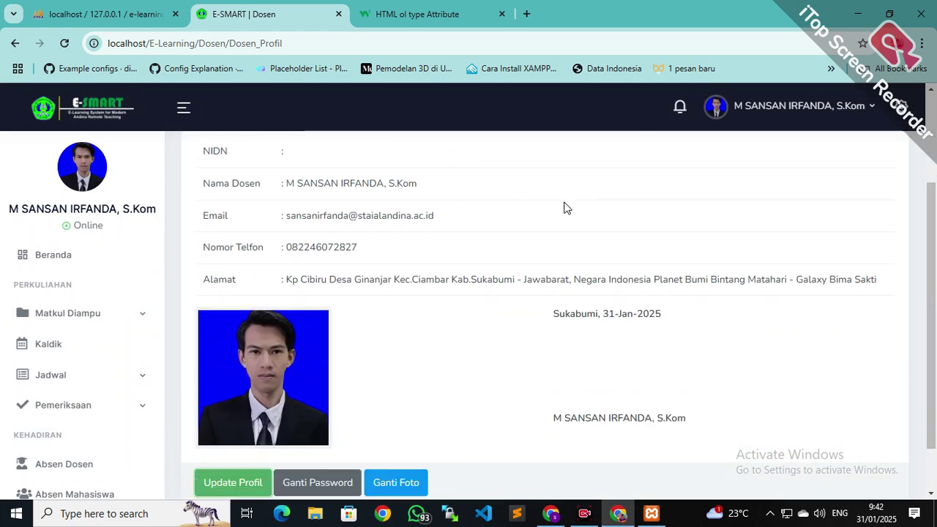
{"action": "scroll", "coordinate": [409, 205], "scroll_direction": "up", "scroll_amount": 2}
{"action": "left_click_drag", "start_coordinate": [301, 184], "coordinate": [511, 183]}
{"action": "scroll", "coordinate": [522, 237], "scroll_direction": "down", "scroll_amount": 1}
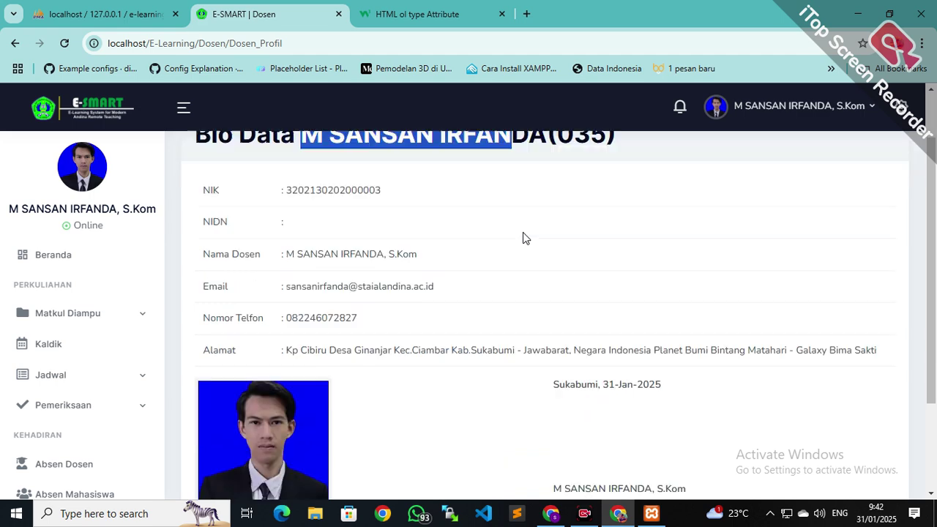
Open the password change form, check its Password and Ulangi Password fields, and close it without entering anything
{"action": "scroll", "coordinate": [522, 238], "scroll_direction": "down", "scroll_amount": 2}
{"action": "left_click", "coordinate": [316, 421]}
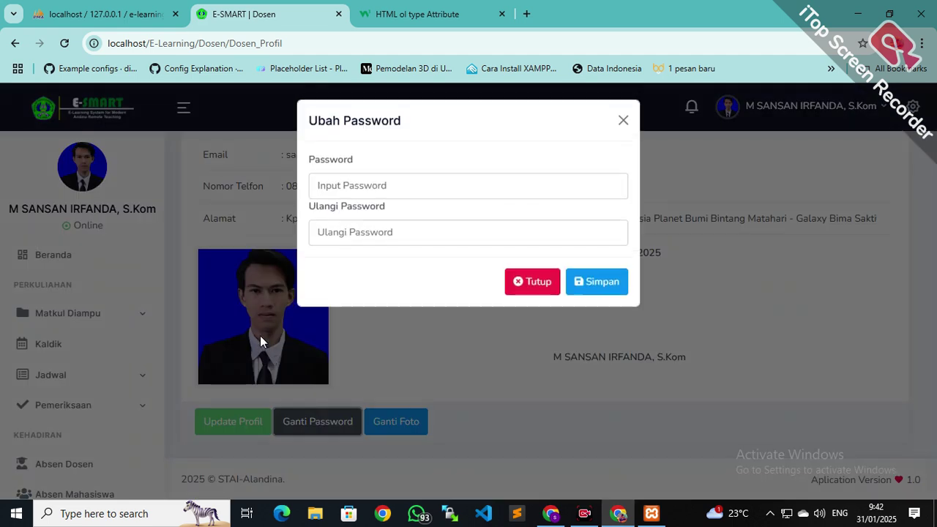
{"action": "left_click", "coordinate": [376, 187]}
{"action": "key", "text": "Tab"}
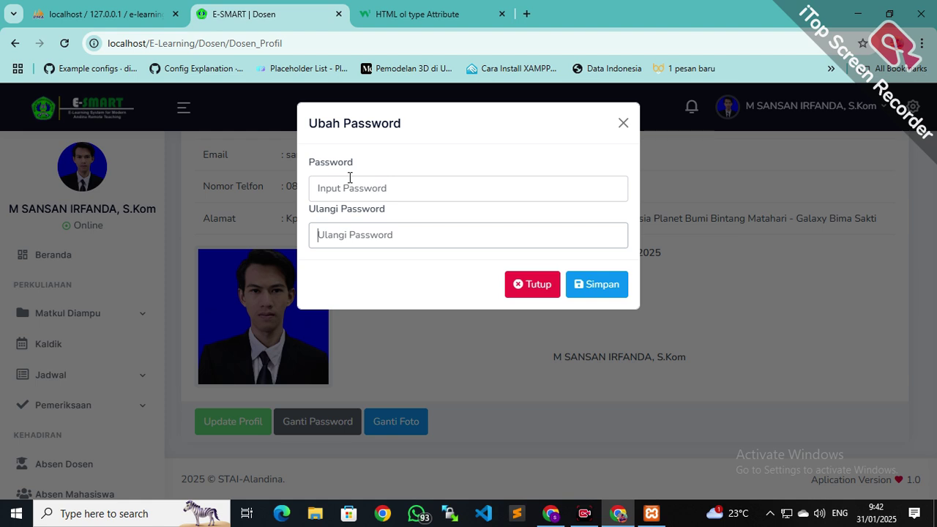
{"action": "left_click", "coordinate": [349, 180]}
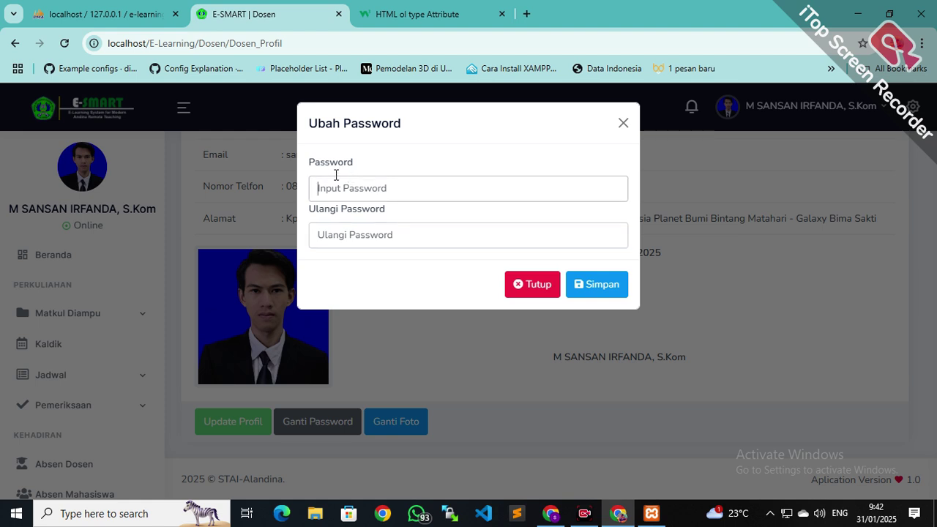
{"action": "left_click", "coordinate": [330, 234]}
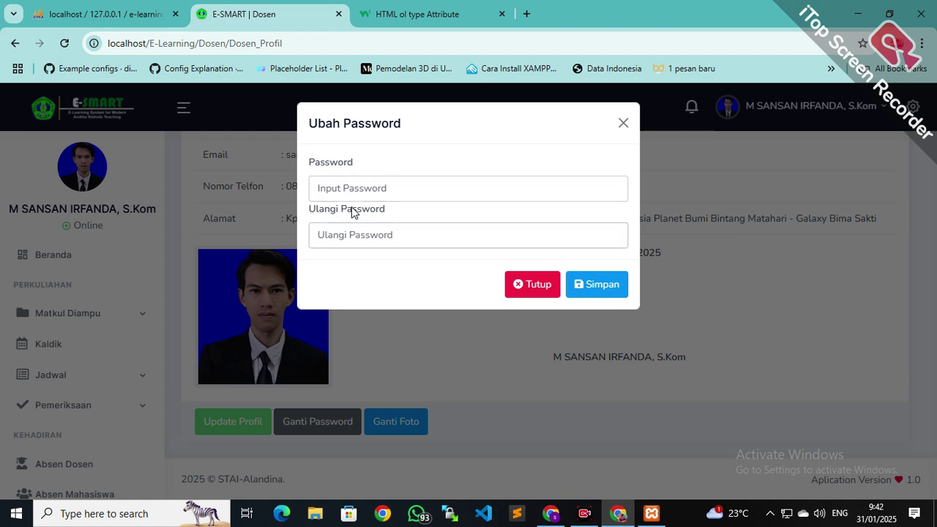
{"action": "left_click", "coordinate": [369, 191]}
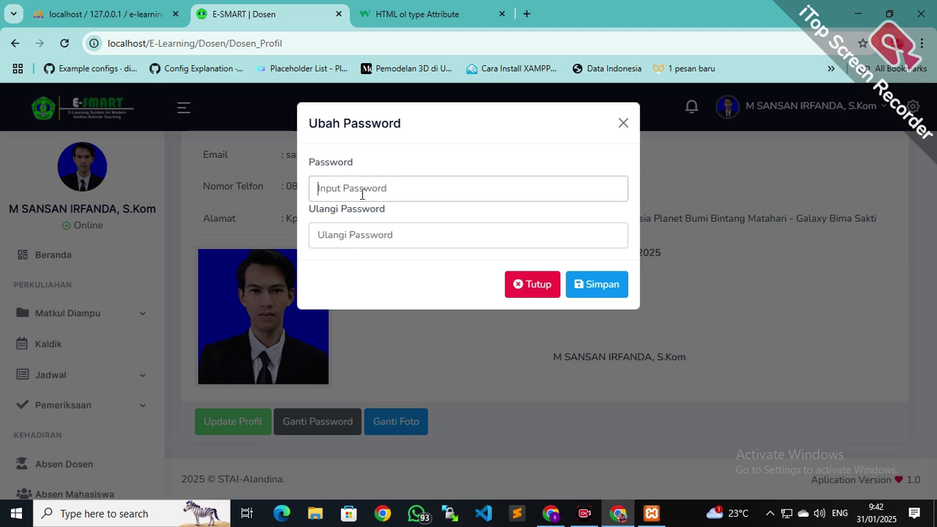
{"action": "left_click", "coordinate": [623, 123]}
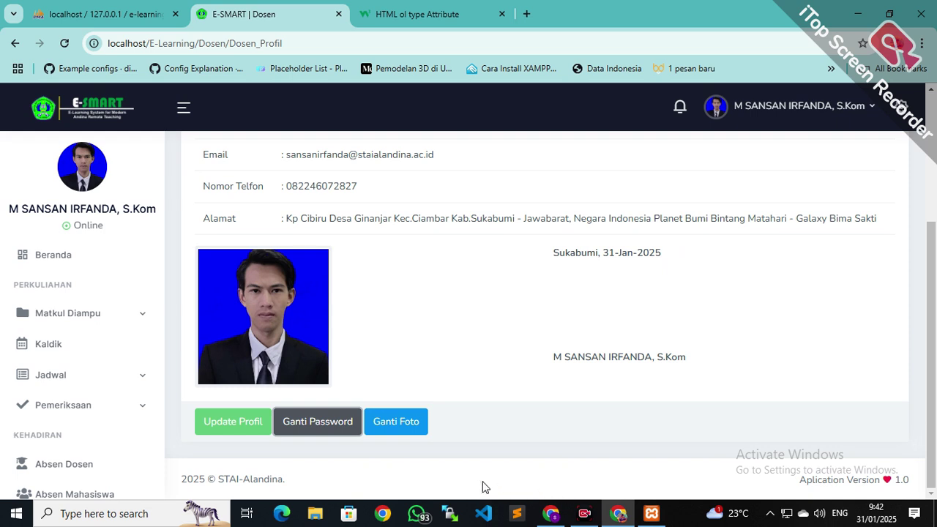
Annotate the profile photo with a circle and Ganti Foto with an arrow, and view the photo change form without uploading
{"action": "key", "text": "super+shift+s"}
{"action": "mouse_move", "coordinate": [196, 243]}
{"action": "left_mouse_down"}
{"action": "mouse_move", "coordinate": [398, 370]}
{"action": "mouse_move", "coordinate": [339, 385]}
{"action": "left_mouse_up"}
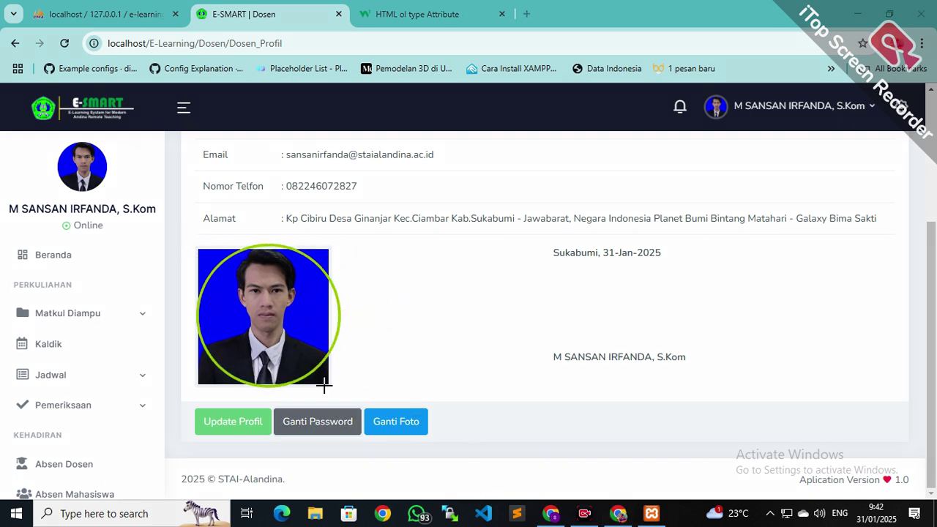
{"action": "mouse_move", "coordinate": [522, 276]}
{"action": "left_mouse_down"}
{"action": "mouse_move", "coordinate": [382, 387]}
{"action": "mouse_move", "coordinate": [395, 410]}
{"action": "left_mouse_up"}
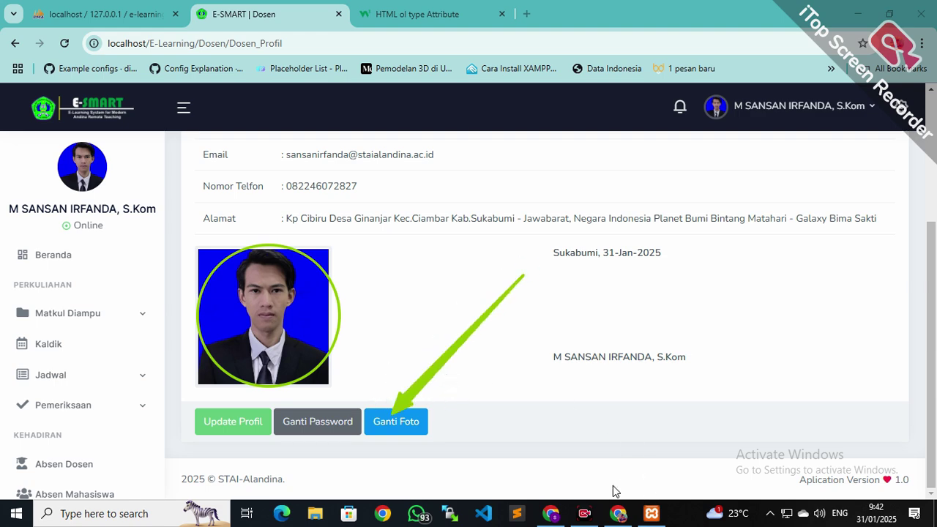
{"action": "left_click", "coordinate": [399, 426]}
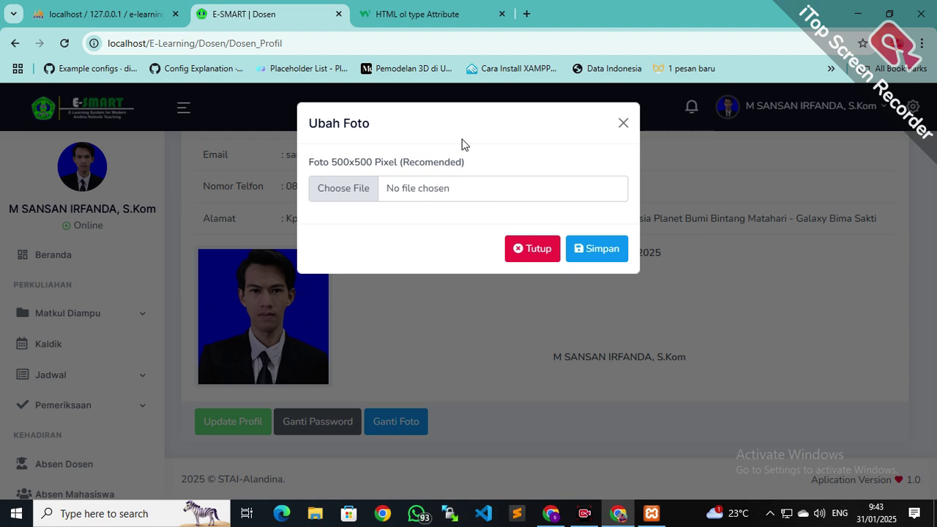
{"action": "left_click", "coordinate": [623, 123]}
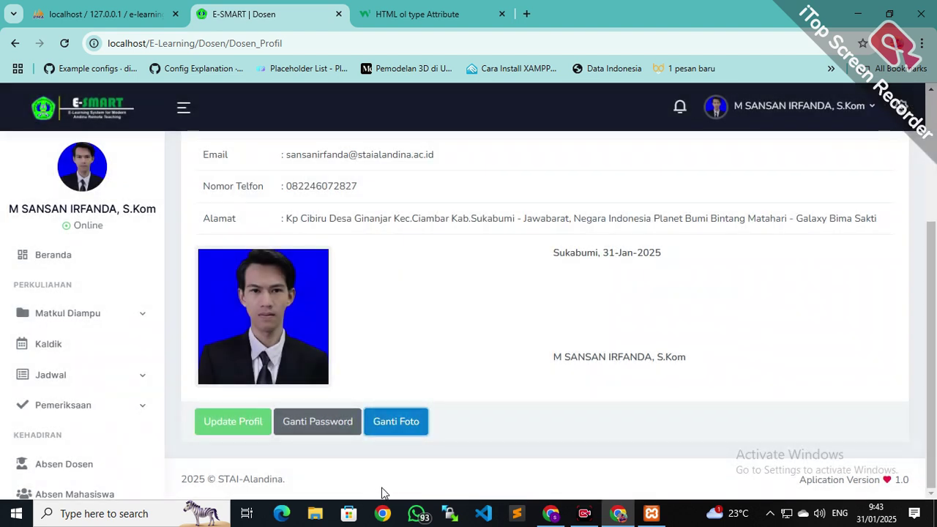
Outline the profile photo freehand, clear the annotation, and view the Ubah Foto form once more without choosing a file
{"action": "key", "text": "super+shift+s"}
{"action": "mouse_move", "coordinate": [188, 244]}
{"action": "left_mouse_down"}
{"action": "mouse_move", "coordinate": [324, 244]}
{"action": "mouse_move", "coordinate": [334, 318]}
{"action": "mouse_move", "coordinate": [329, 385]}
{"action": "mouse_move", "coordinate": [188, 387]}
{"action": "mouse_move", "coordinate": [189, 244]}
{"action": "left_mouse_up"}
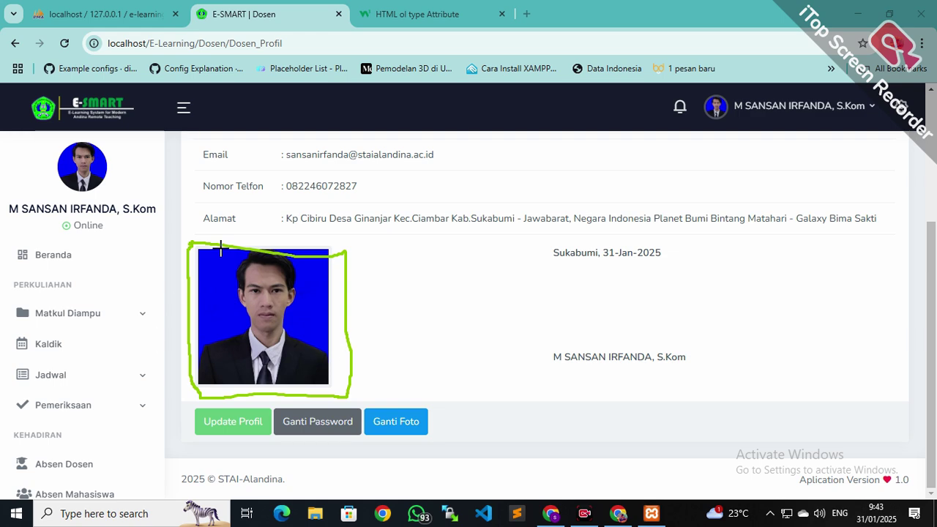
{"action": "left_click", "coordinate": [628, 480]}
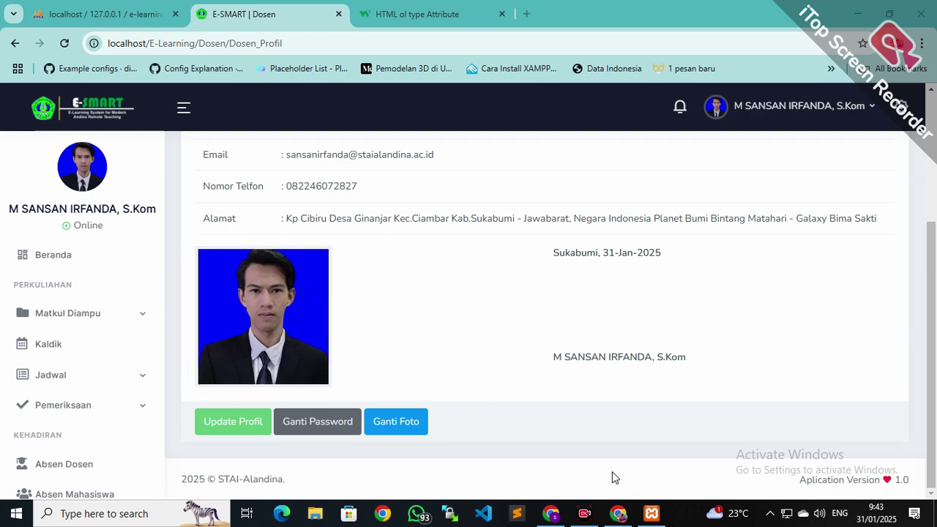
{"action": "left_click", "coordinate": [400, 432]}
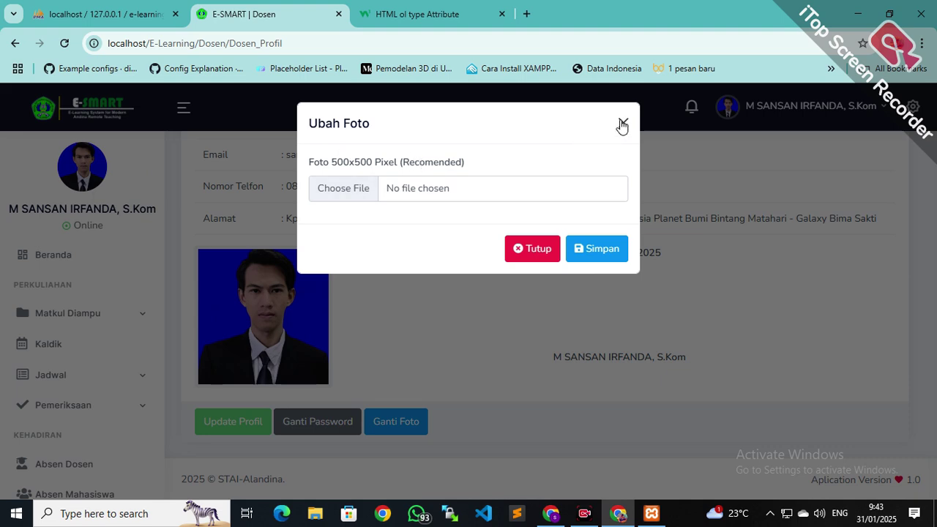
{"action": "left_click", "coordinate": [622, 124]}
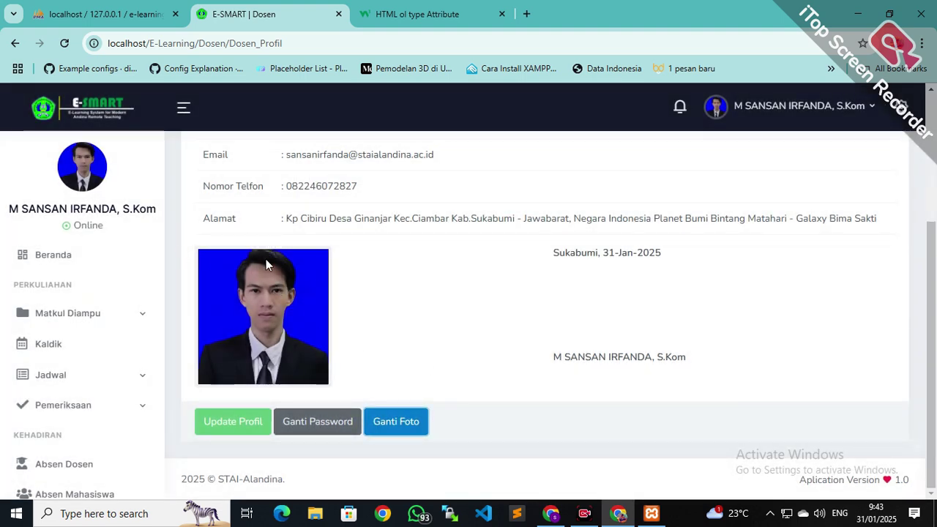
Point an arrow at Matkul Diampu from the profile page and expand that entry
{"action": "scroll", "coordinate": [409, 354], "scroll_direction": "up", "scroll_amount": 3}
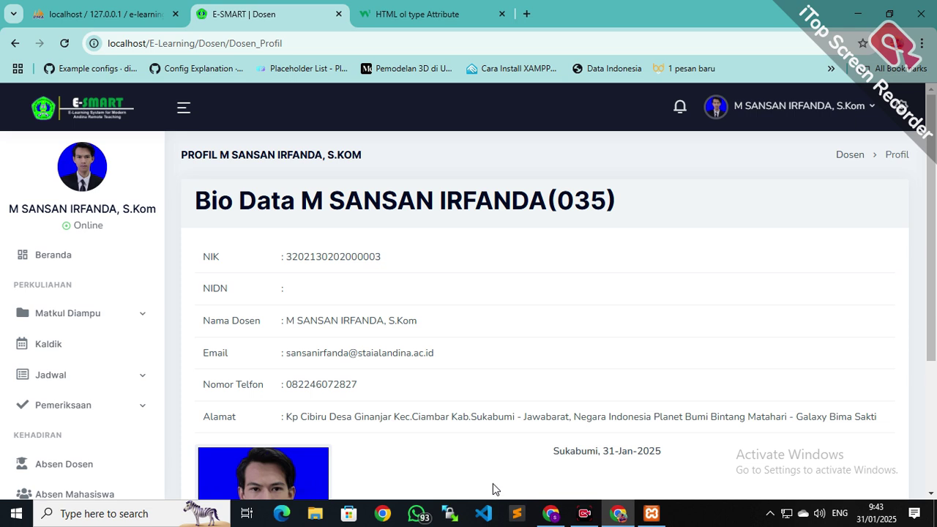
{"action": "left_click_drag", "start_coordinate": [518, 163], "coordinate": [103, 294]}
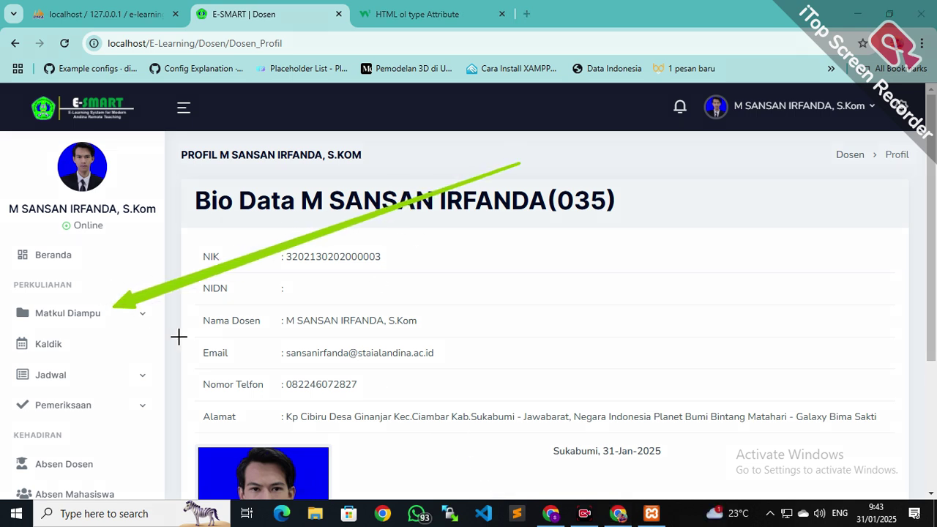
{"action": "left_click", "coordinate": [100, 322]}
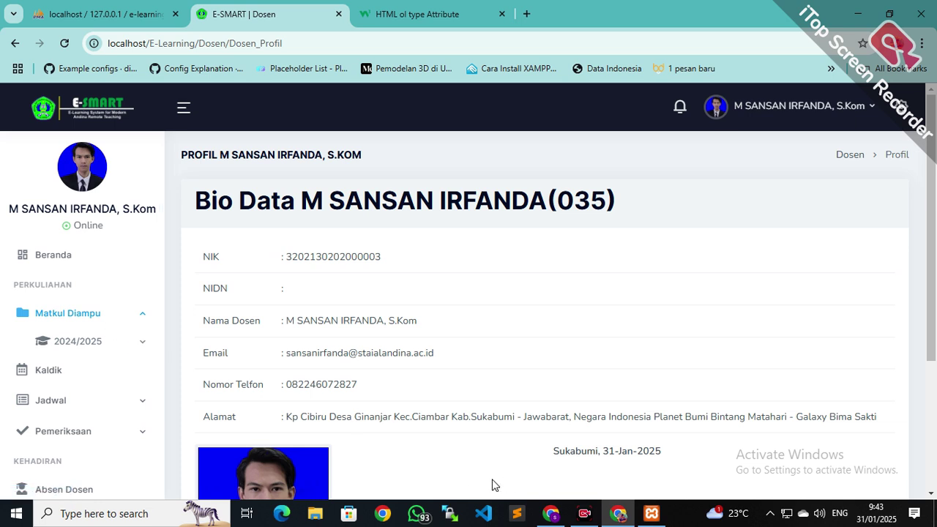
Open the Genap semester of academic year 2024/2025 under Matkul Diampu
{"action": "left_click", "coordinate": [103, 335]}
{"action": "scroll", "coordinate": [137, 353], "scroll_direction": "down", "scroll_amount": 1}
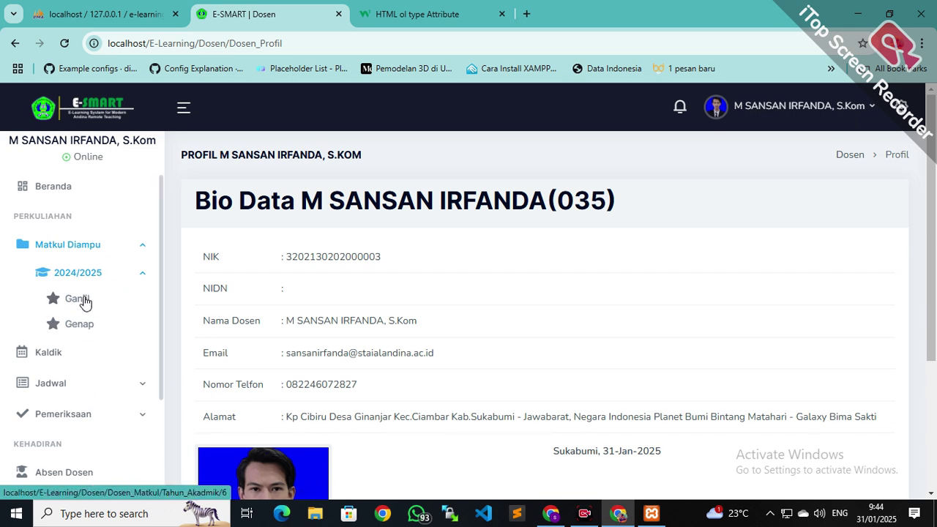
{"action": "scroll", "coordinate": [83, 303], "scroll_direction": "down", "scroll_amount": 2}
{"action": "scroll", "coordinate": [99, 302], "scroll_direction": "up", "scroll_amount": 2}
{"action": "left_click", "coordinate": [97, 326]}
{"action": "scroll", "coordinate": [139, 307], "scroll_direction": "down", "scroll_amount": 1}
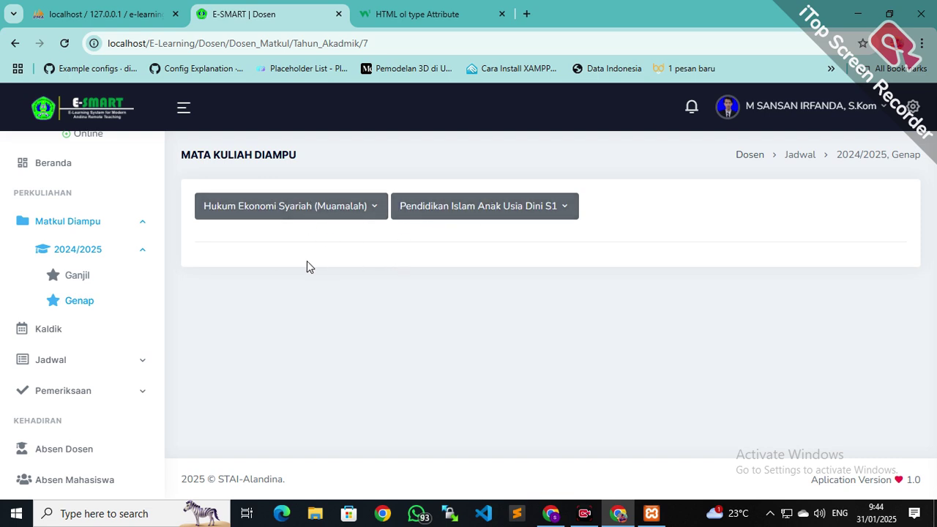
Compare the class options offered for Hukum Ekonomi Syariah (Muamalah) and Pendidikan Islam Anak Usia Dini S1
{"action": "left_click", "coordinate": [304, 222]}
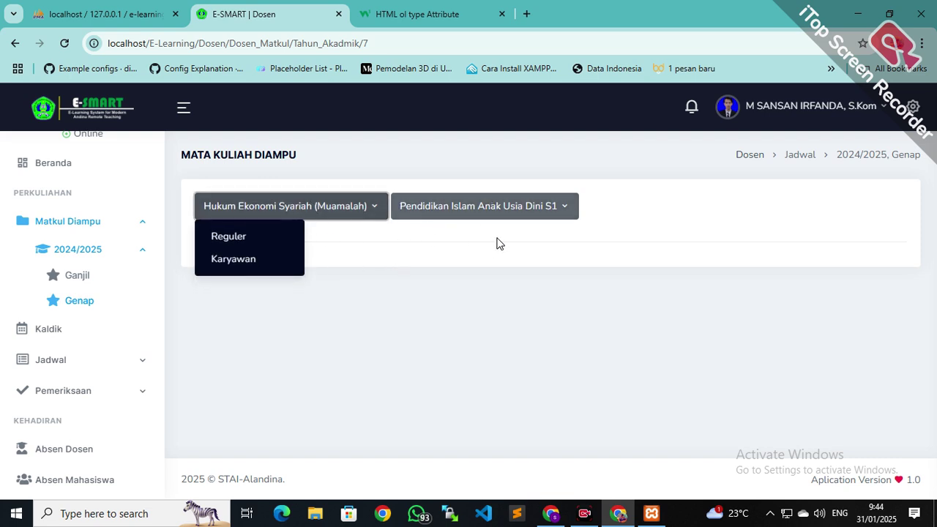
{"action": "left_click", "coordinate": [498, 214]}
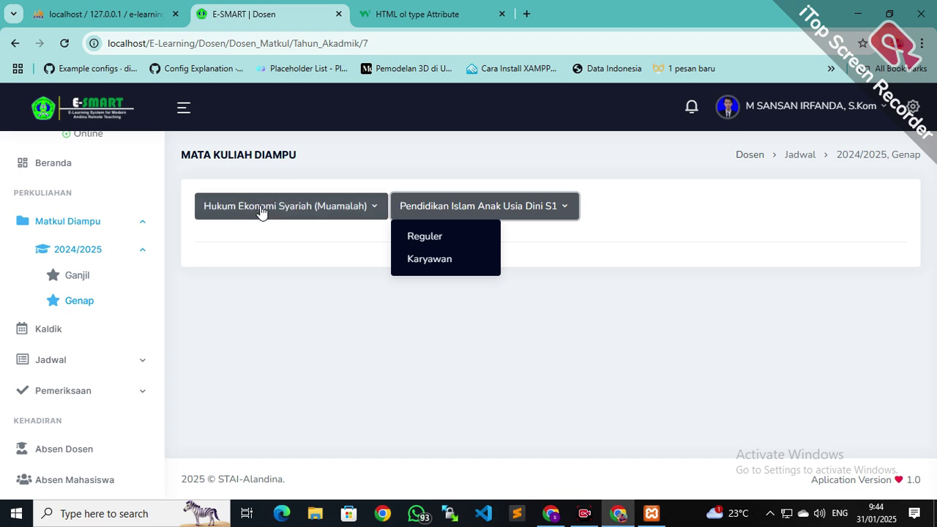
{"action": "left_click", "coordinate": [292, 204]}
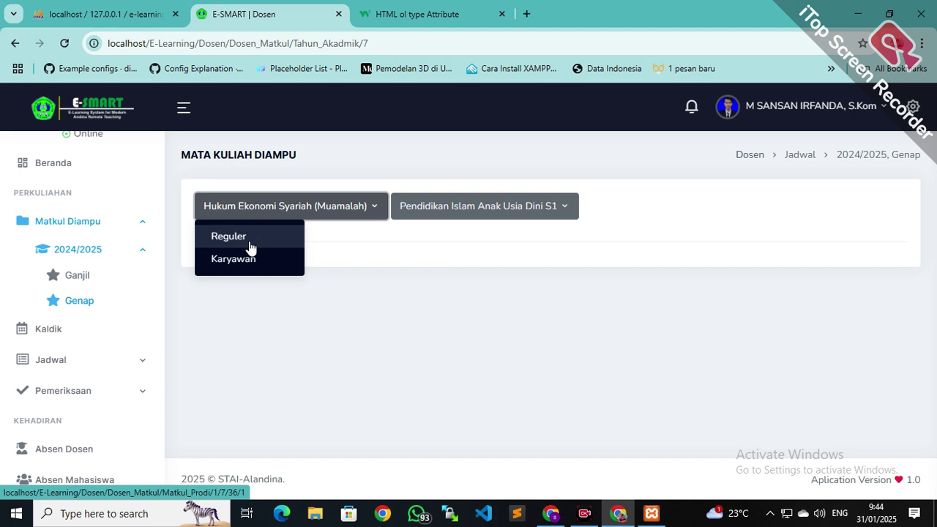
{"action": "left_click", "coordinate": [466, 213]}
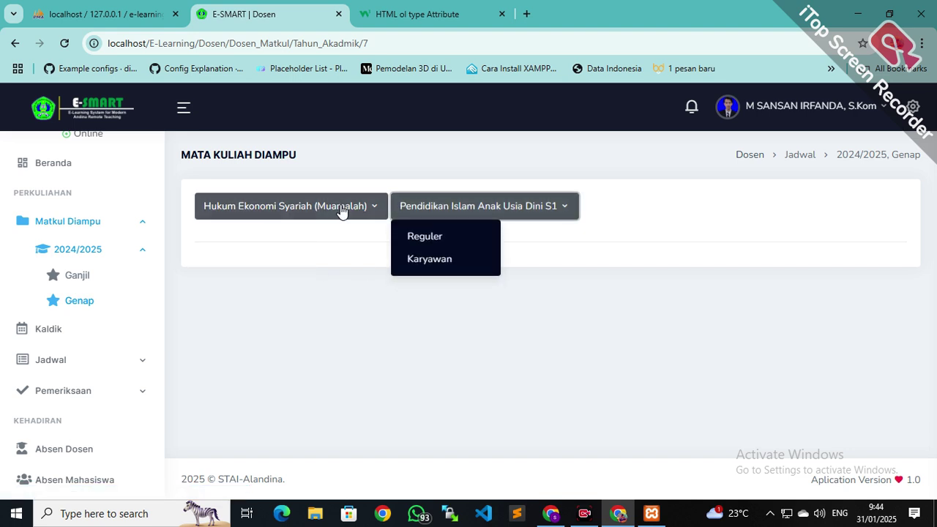
{"action": "left_click", "coordinate": [444, 213]}
View the Hukum Ekonomi Syariah (Muamalah) courses for the Reguler class and for the Karyawan class
{"action": "left_click", "coordinate": [315, 208]}
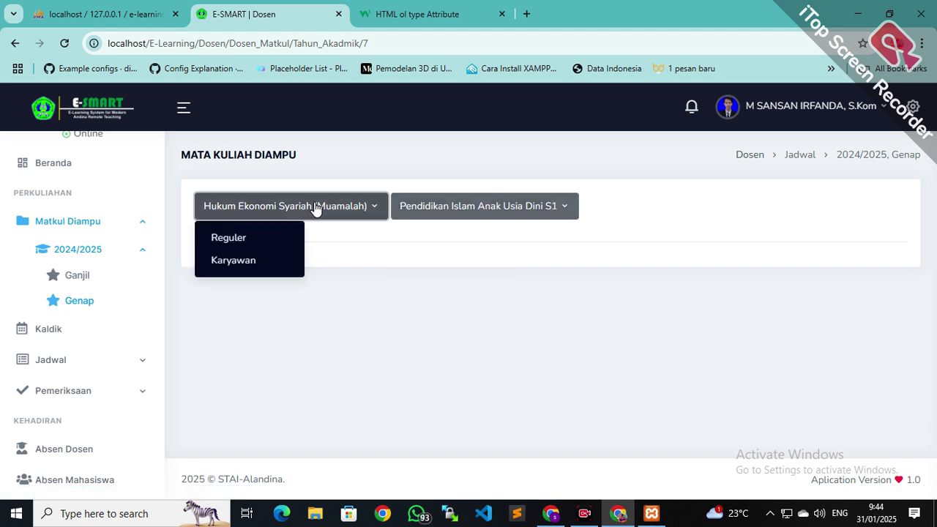
{"action": "left_click", "coordinate": [269, 237]}
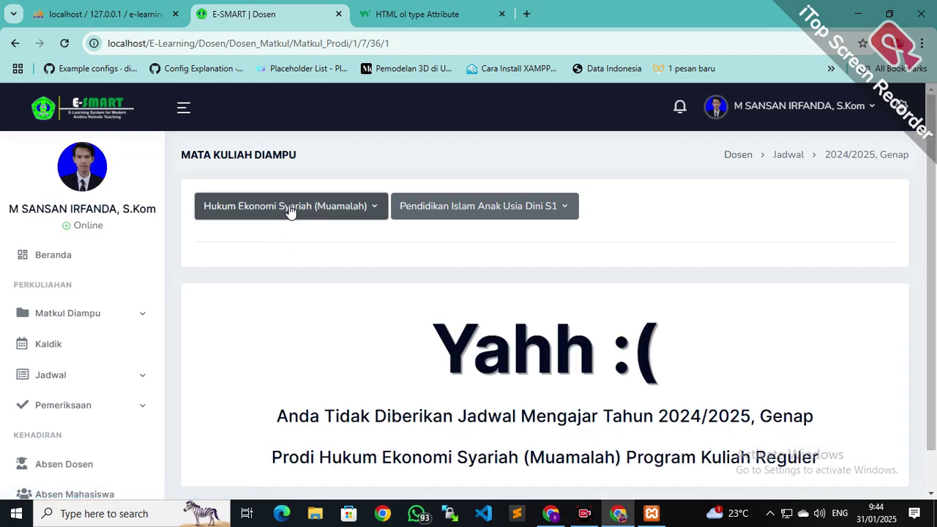
{"action": "left_click", "coordinate": [293, 208]}
{"action": "left_click", "coordinate": [489, 213]}
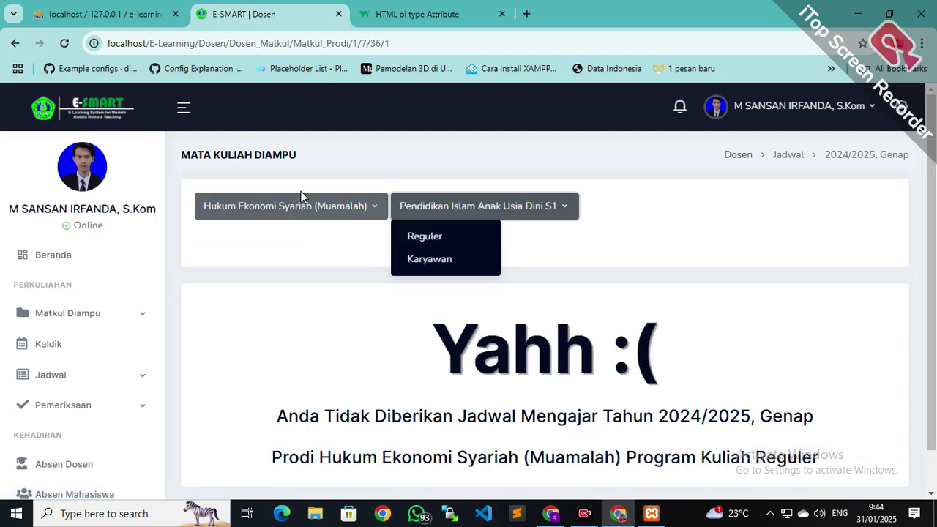
{"action": "left_click", "coordinate": [293, 208]}
{"action": "left_click", "coordinate": [245, 265]}
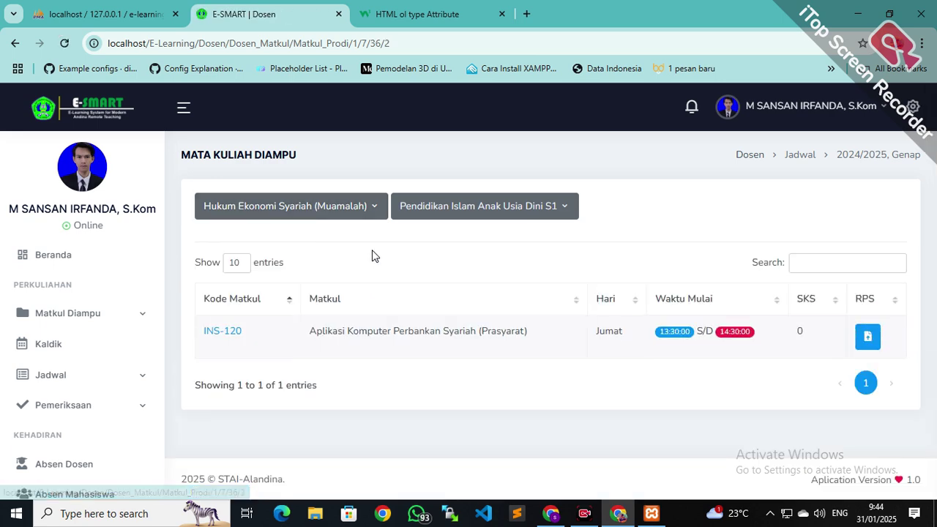
View the Pendidikan Islam Anak Usia Dini S1 courses for both the Karyawan and Reguler classes, ending on Karyawan
{"action": "left_click", "coordinate": [438, 211]}
{"action": "left_click", "coordinate": [429, 258]}
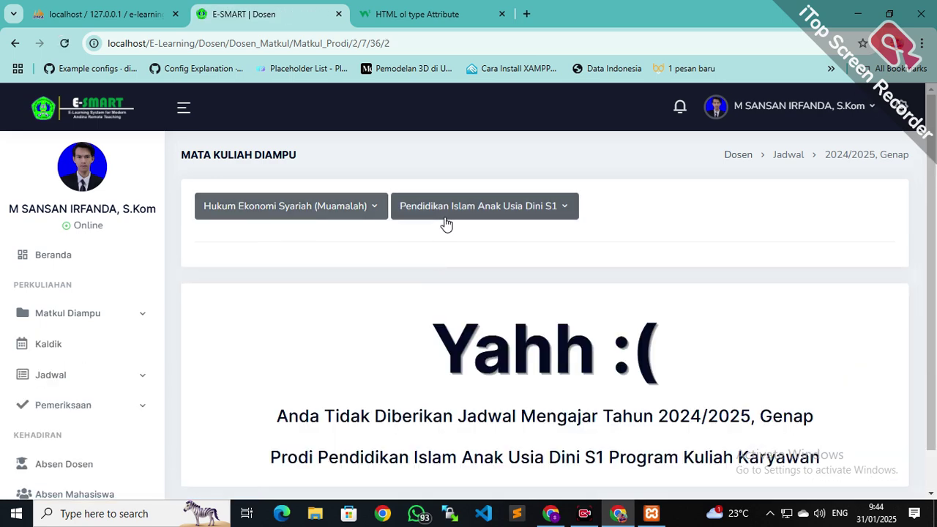
{"action": "left_click", "coordinate": [445, 214]}
{"action": "left_click", "coordinate": [451, 237]}
{"action": "left_click", "coordinate": [439, 213]}
{"action": "left_click", "coordinate": [437, 238]}
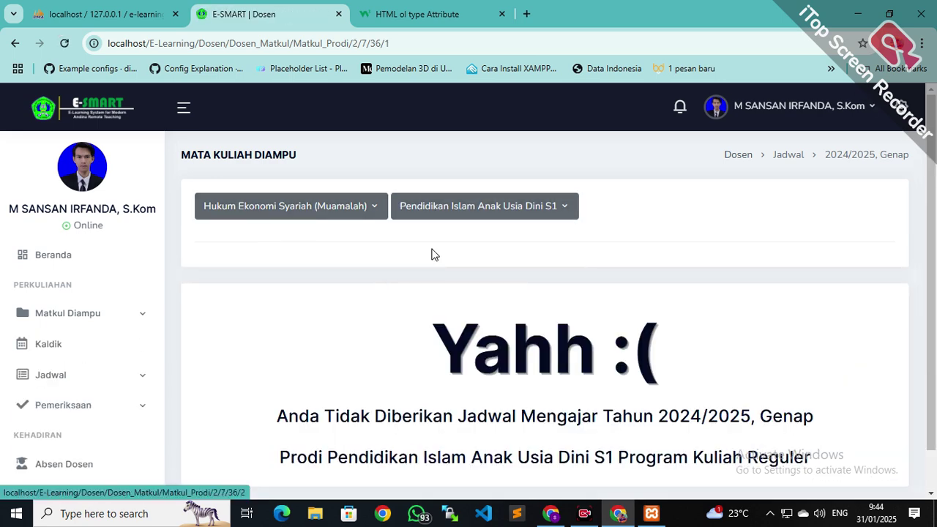
{"action": "left_click", "coordinate": [437, 208]}
{"action": "left_click", "coordinate": [448, 263]}
Highlight the teaching schedule message for Pendidikan Islam Anak Usia Dini S1 Karyawan, and clear the selection
{"action": "scroll", "coordinate": [600, 311], "scroll_direction": "down", "scroll_amount": 1}
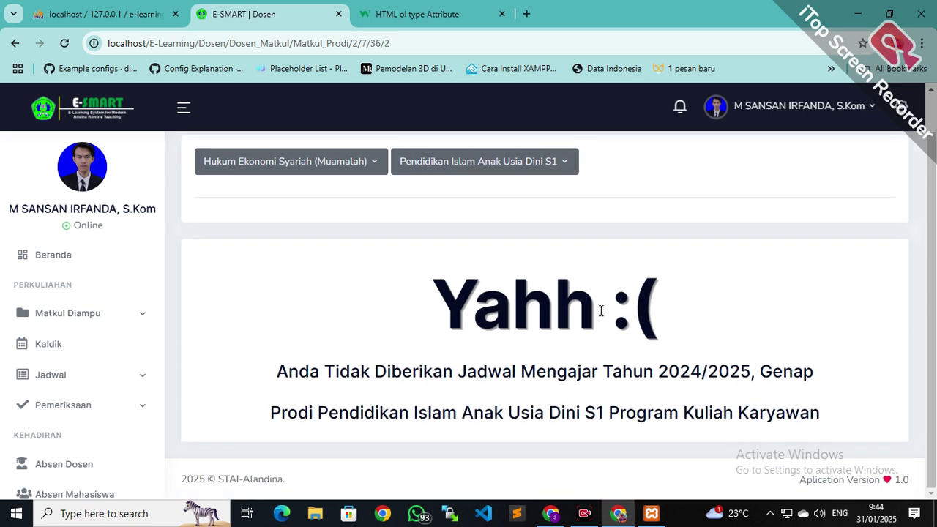
{"action": "left_click_drag", "start_coordinate": [761, 370], "coordinate": [375, 320]}
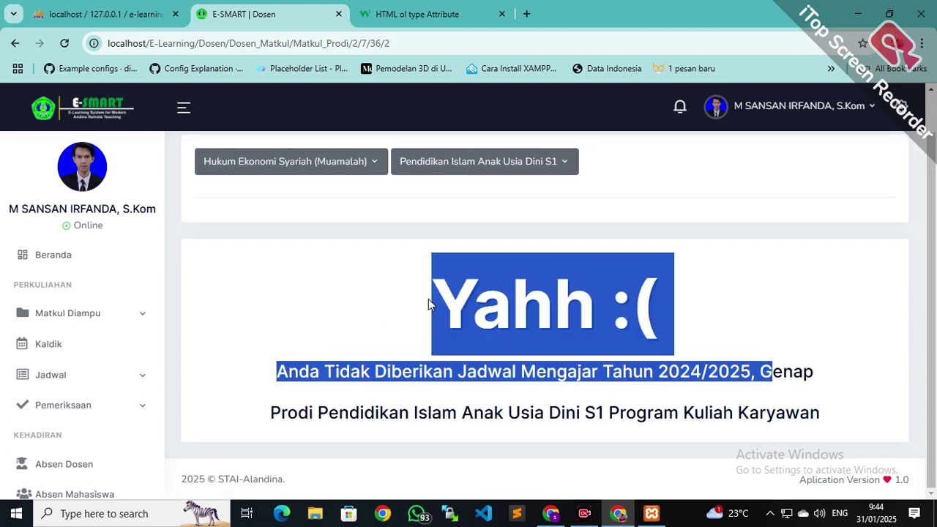
{"action": "left_click_drag", "start_coordinate": [428, 304], "coordinate": [364, 344]}
{"action": "left_click", "coordinate": [615, 392]}
{"action": "left_click", "coordinate": [508, 311]}
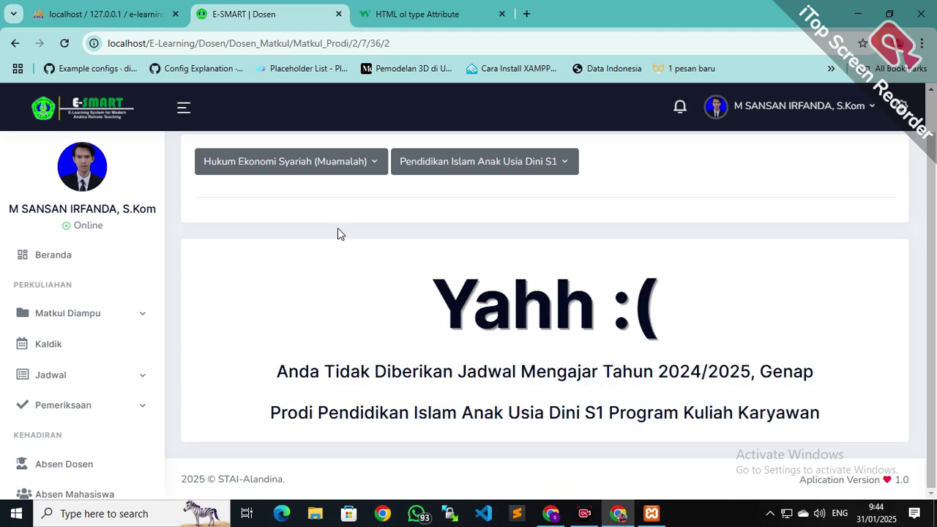
Reopen the Hukum Ekonomi Syariah (Muamalah) Karyawan courses, mark each column of the INS-120 row with an arrow, and clear the arrows
{"action": "left_click", "coordinate": [319, 178]}
{"action": "left_click", "coordinate": [251, 218]}
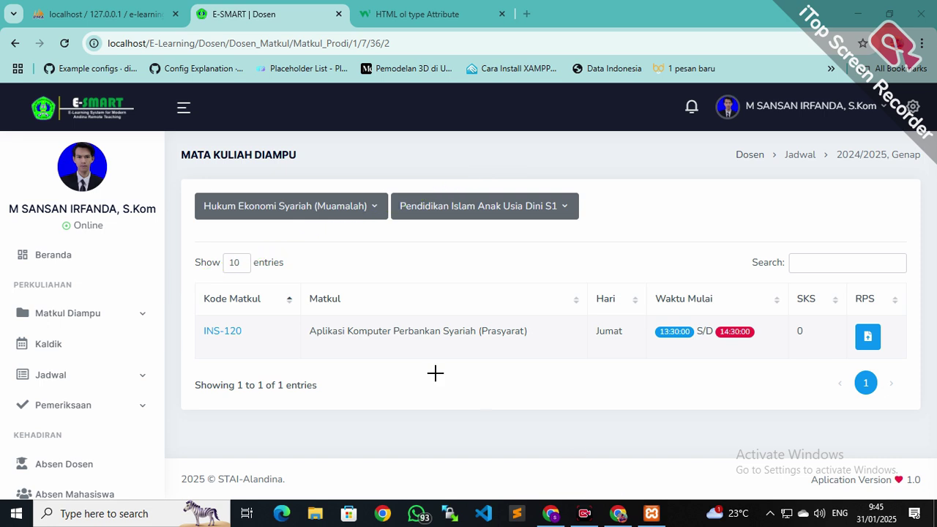
{"action": "left_click_drag", "start_coordinate": [422, 250], "coordinate": [242, 317]}
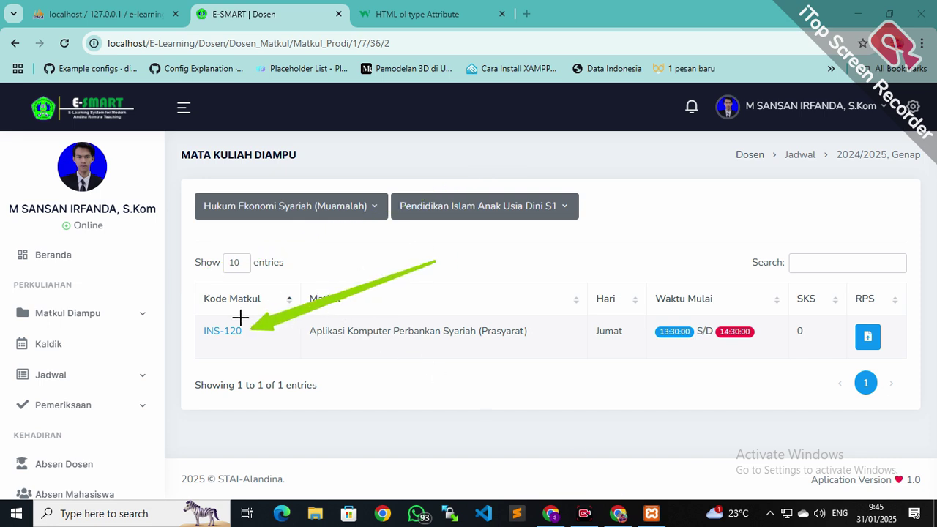
{"action": "left_click_drag", "start_coordinate": [494, 264], "coordinate": [421, 311]}
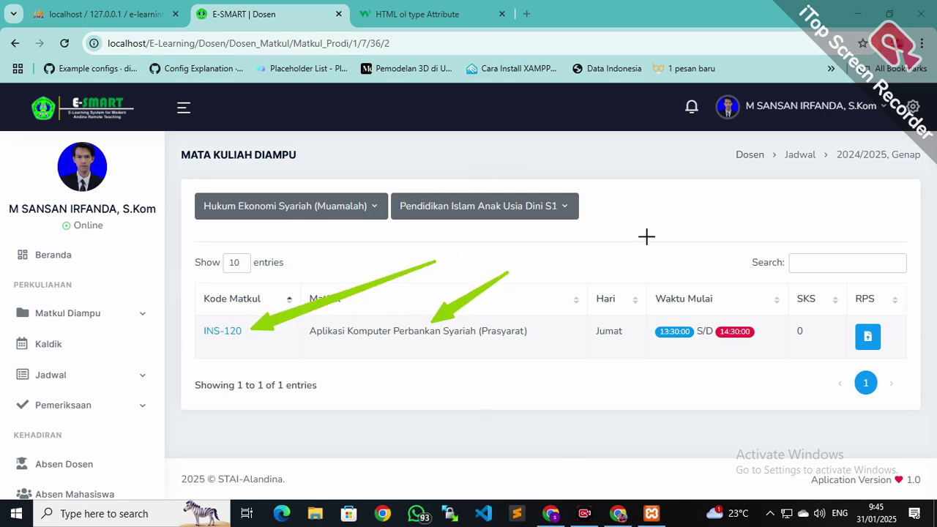
{"action": "left_click_drag", "start_coordinate": [657, 247], "coordinate": [601, 315]}
{"action": "mouse_move", "coordinate": [745, 217]}
{"action": "left_mouse_down"}
{"action": "mouse_move", "coordinate": [717, 295]}
{"action": "mouse_move", "coordinate": [720, 316]}
{"action": "left_mouse_up"}
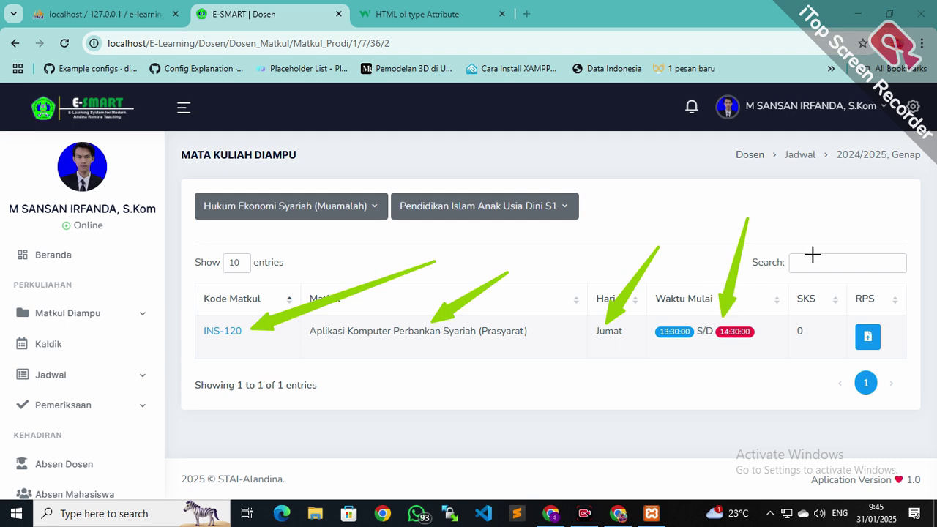
{"action": "left_click_drag", "start_coordinate": [840, 236], "coordinate": [804, 304]}
{"action": "left_click_drag", "start_coordinate": [888, 235], "coordinate": [873, 313]}
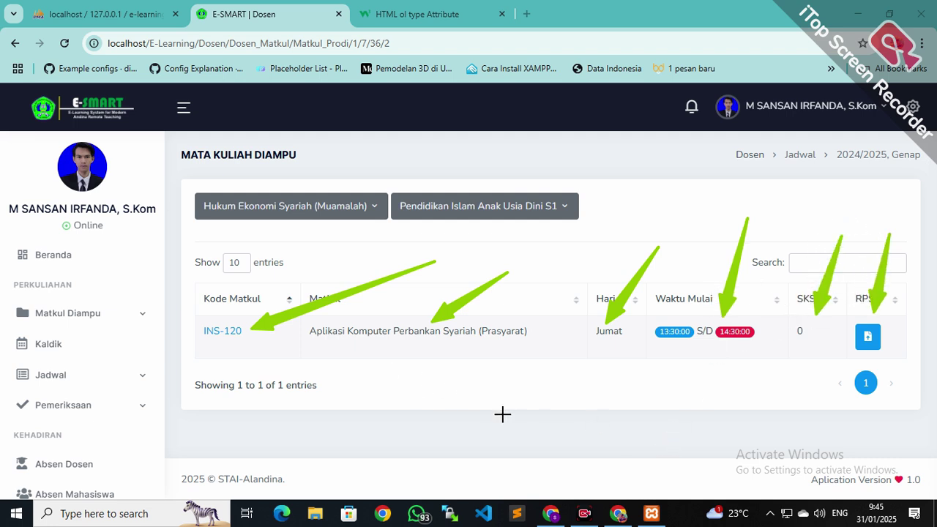
{"action": "left_click", "coordinate": [630, 491]}
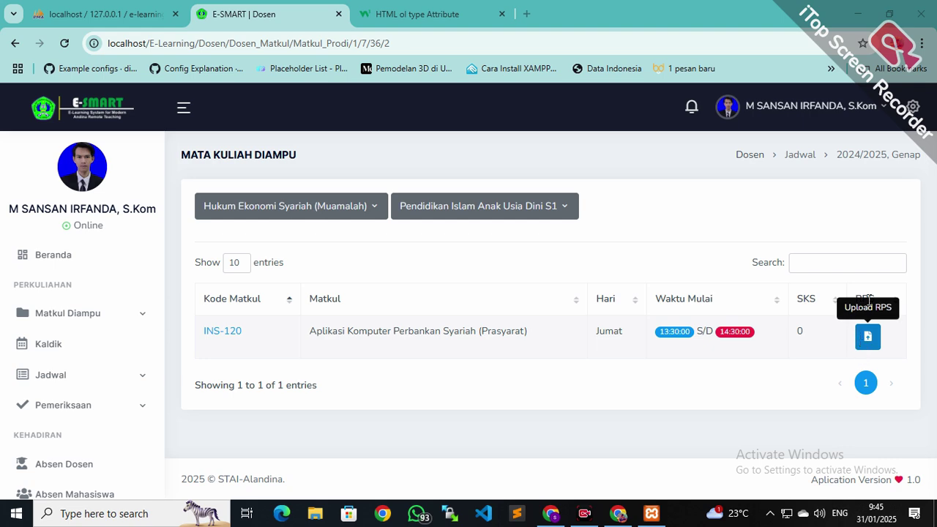
Open the Upload RPS form for INS-120, select 395720-1676967337.pdf while browsing Downloads, and cancel the file choice
{"action": "left_click", "coordinate": [868, 338]}
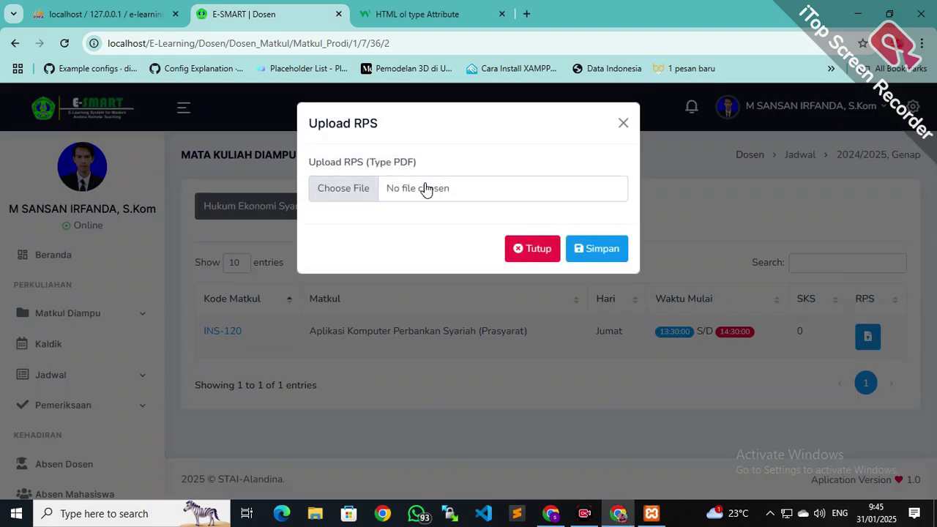
{"action": "left_click", "coordinate": [426, 189]}
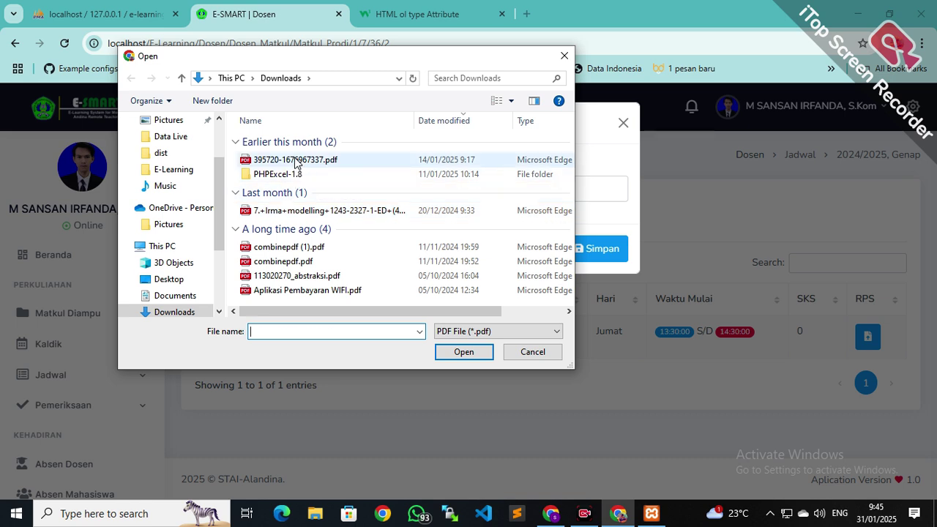
{"action": "left_click", "coordinate": [295, 162]}
{"action": "scroll", "coordinate": [324, 230], "scroll_direction": "right", "scroll_amount": 3}
{"action": "scroll", "coordinate": [347, 296], "scroll_direction": "left", "scroll_amount": 2}
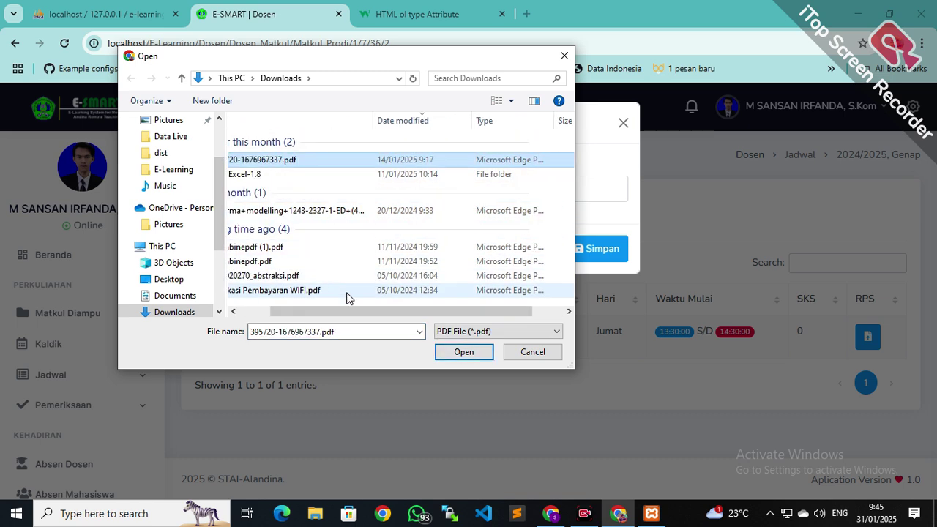
{"action": "scroll", "coordinate": [347, 297], "scroll_direction": "left", "scroll_amount": 2}
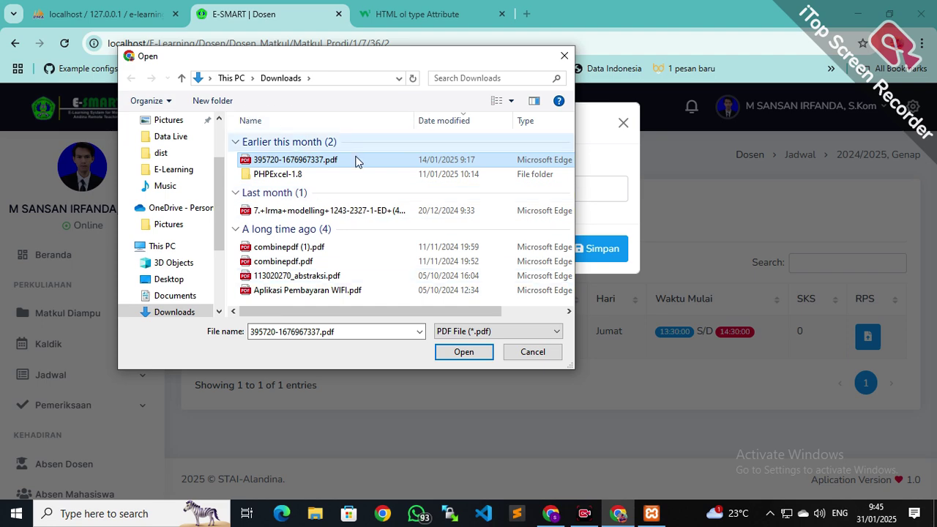
{"action": "scroll", "coordinate": [294, 265], "scroll_direction": "right", "scroll_amount": 2}
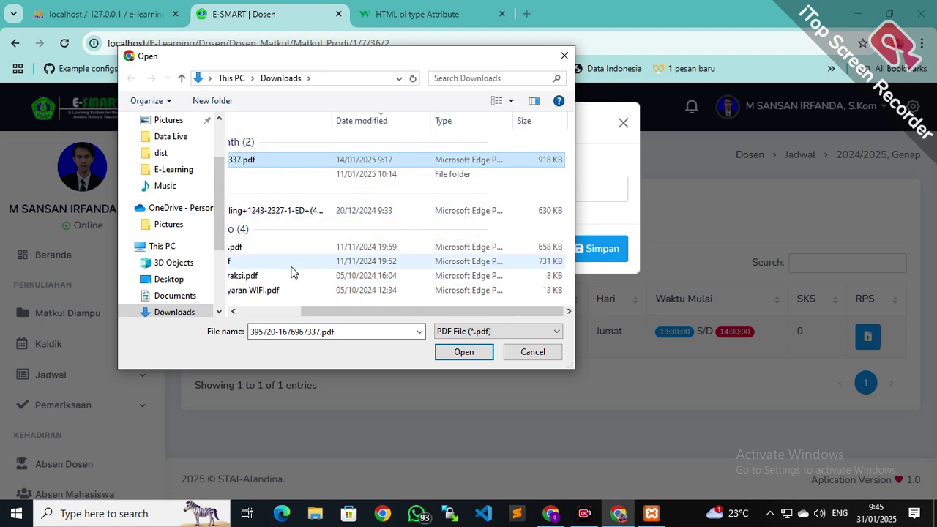
{"action": "scroll", "coordinate": [299, 272], "scroll_direction": "left", "scroll_amount": 2}
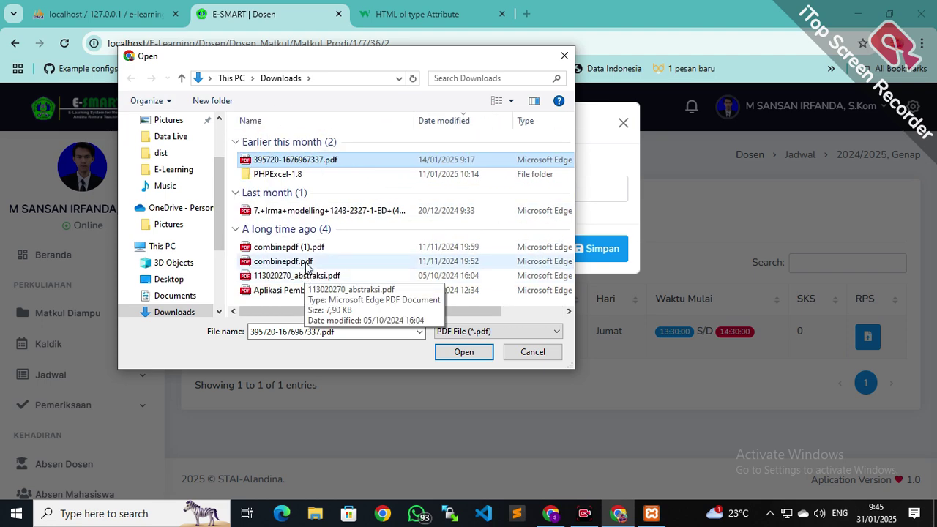
{"action": "left_click", "coordinate": [542, 354]}
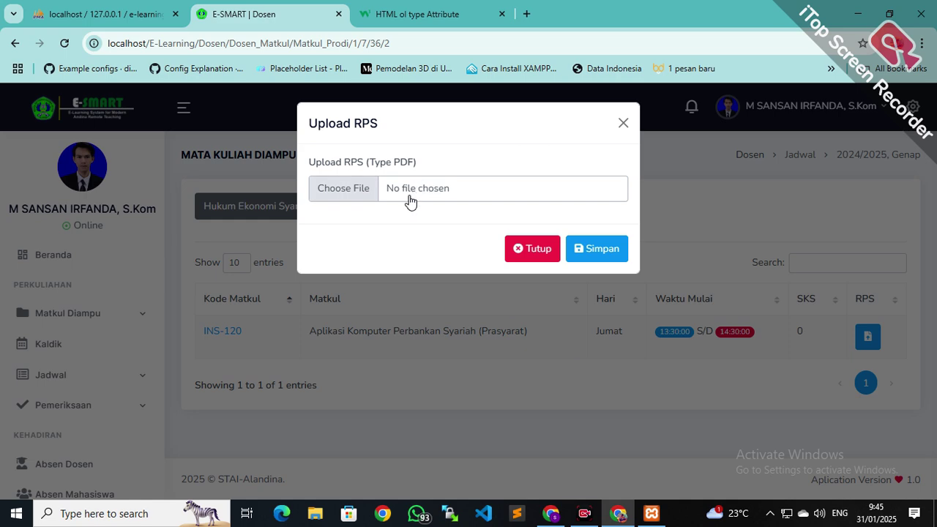
Choose 395720-1676967337.pdf from the Downloads folder as the RPS for INS-120 and save the upload
{"action": "left_click", "coordinate": [453, 195]}
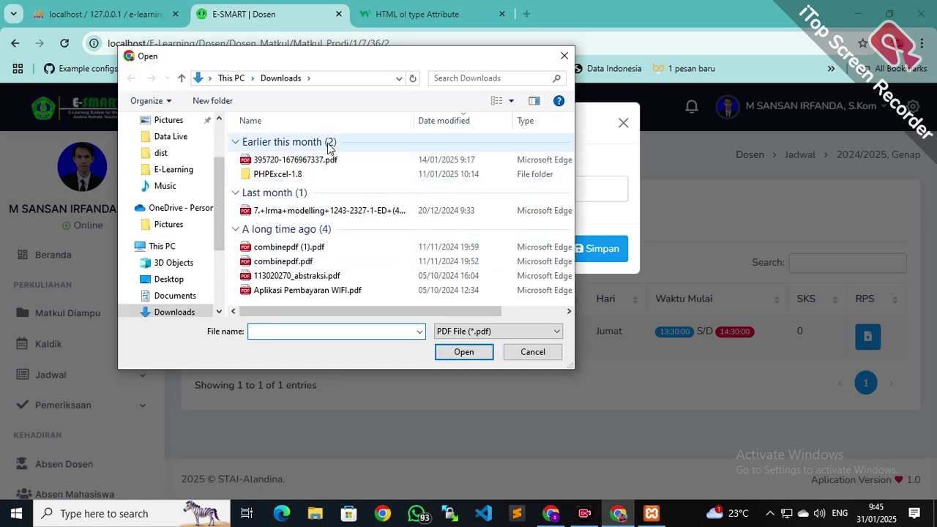
{"action": "left_click", "coordinate": [285, 158]}
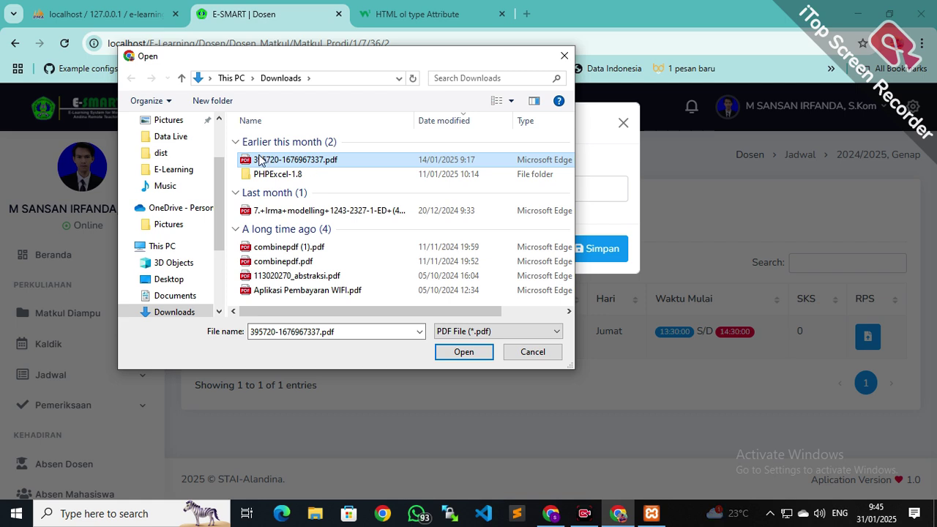
{"action": "scroll", "coordinate": [293, 242], "scroll_direction": "right", "scroll_amount": 2}
{"action": "scroll", "coordinate": [246, 252], "scroll_direction": "left", "scroll_amount": 2}
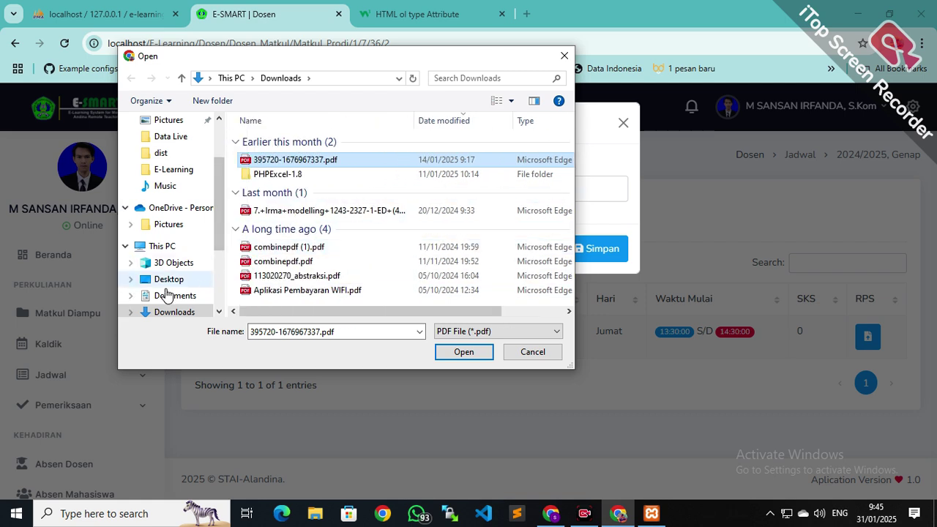
{"action": "double_click", "coordinate": [326, 177]}
{"action": "double_click", "coordinate": [294, 150]}
{"action": "key", "text": "BackSpace"}
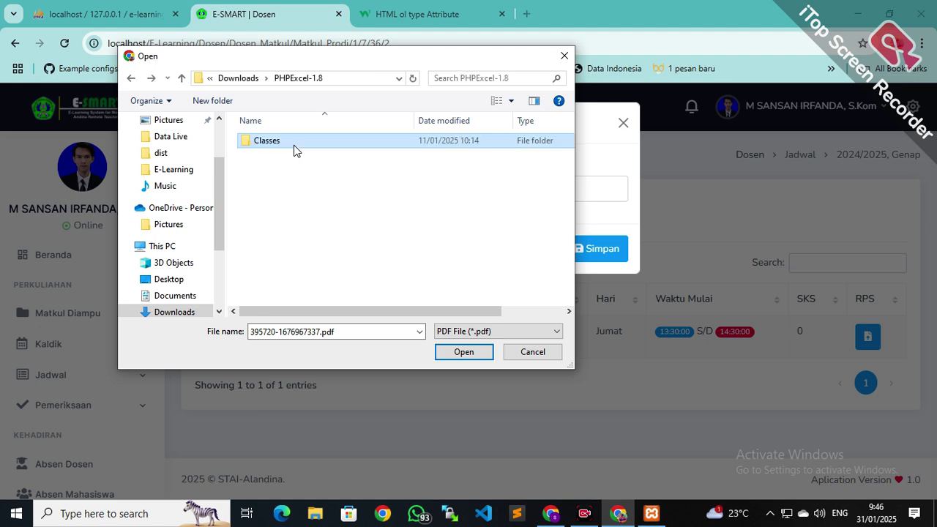
{"action": "key", "text": "BackSpace"}
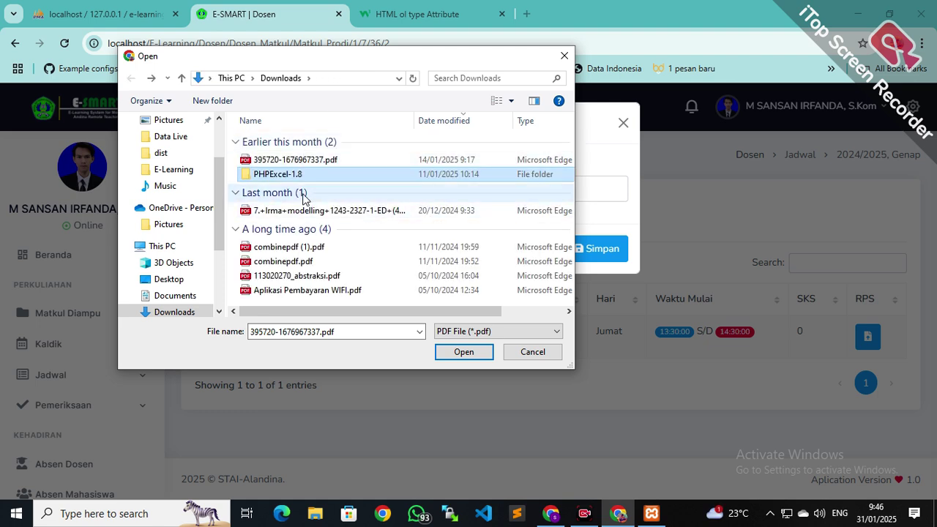
{"action": "left_click", "coordinate": [411, 160]}
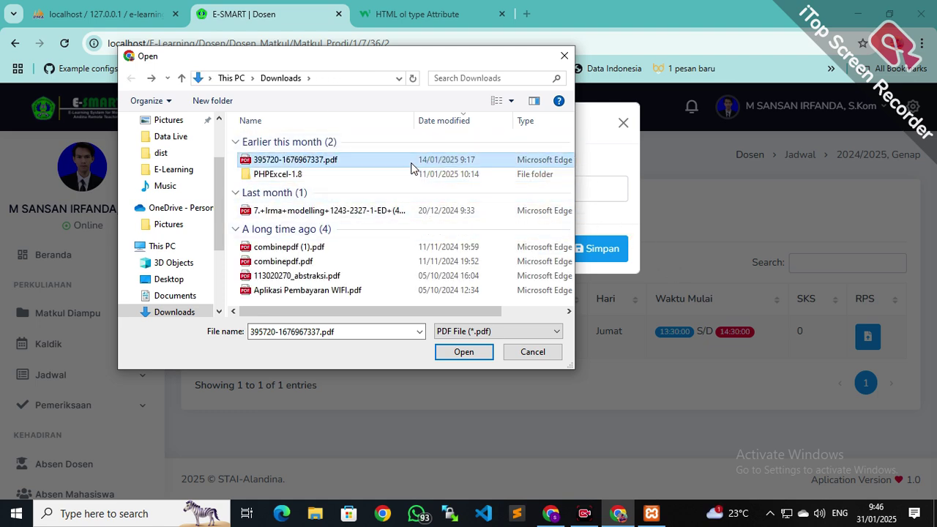
{"action": "left_click", "coordinate": [483, 354]}
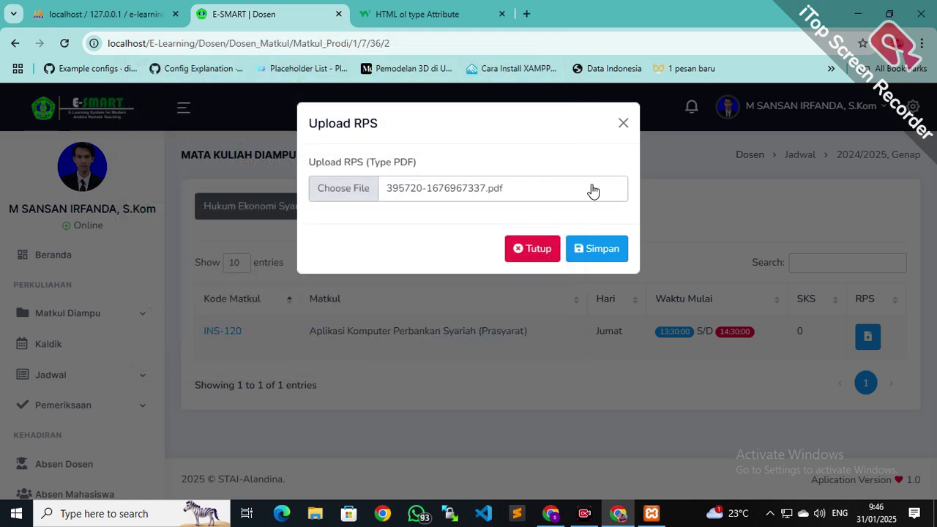
{"action": "left_click", "coordinate": [598, 251]}
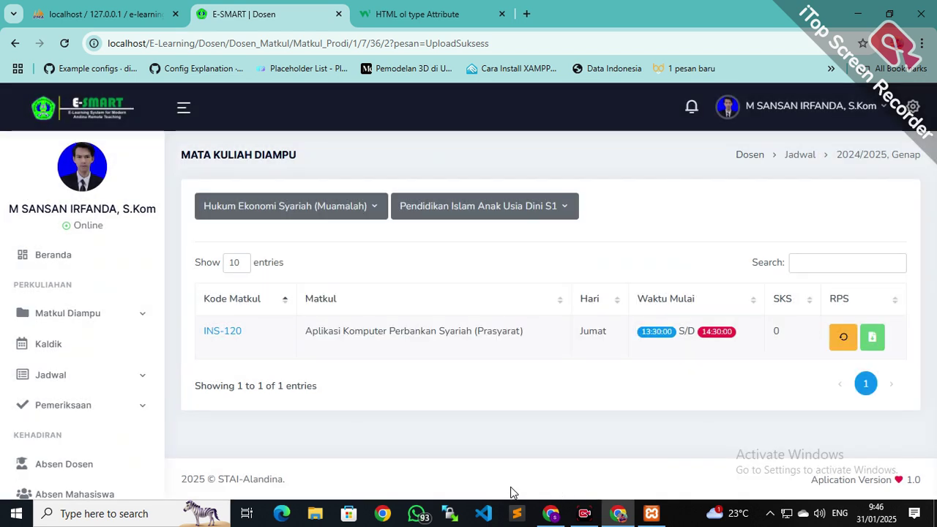
Point an arrow at the RPS actions of the INS-120 row, and open the uploaded RPS to examine its cover and first pages
{"action": "mouse_move", "coordinate": [646, 263]}
{"action": "left_mouse_down"}
{"action": "mouse_move", "coordinate": [926, 347]}
{"action": "mouse_move", "coordinate": [812, 313]}
{"action": "mouse_move", "coordinate": [825, 324]}
{"action": "left_mouse_up"}
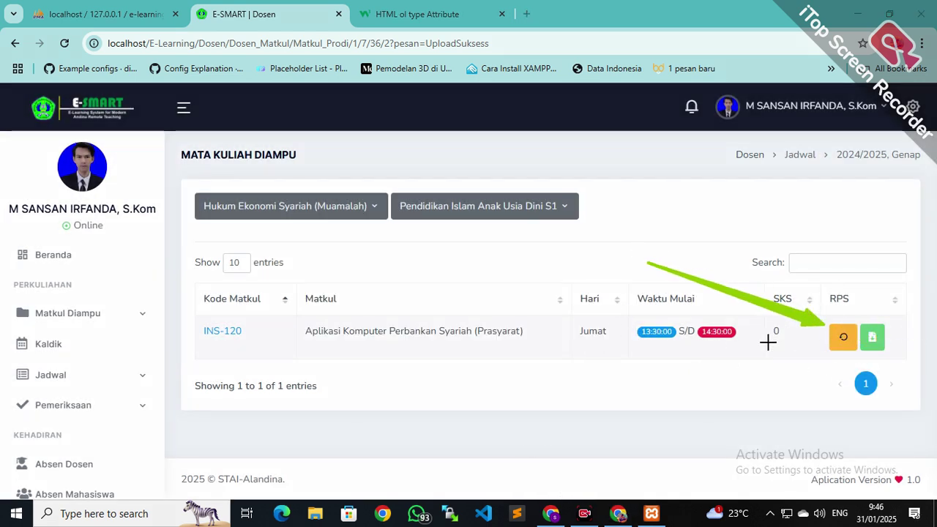
{"action": "left_click", "coordinate": [871, 336]}
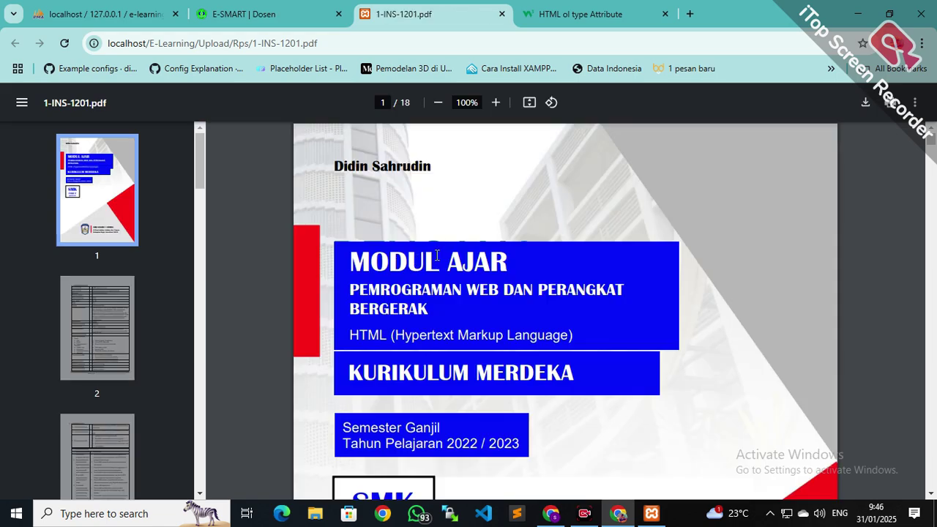
{"action": "scroll", "coordinate": [432, 271], "scroll_direction": "down", "scroll_amount": 3}
{"action": "scroll", "coordinate": [421, 253], "scroll_direction": "up", "scroll_amount": 2}
{"action": "scroll", "coordinate": [406, 234], "scroll_direction": "down", "scroll_amount": 3}
{"action": "scroll", "coordinate": [400, 230], "scroll_direction": "down", "scroll_amount": 5}
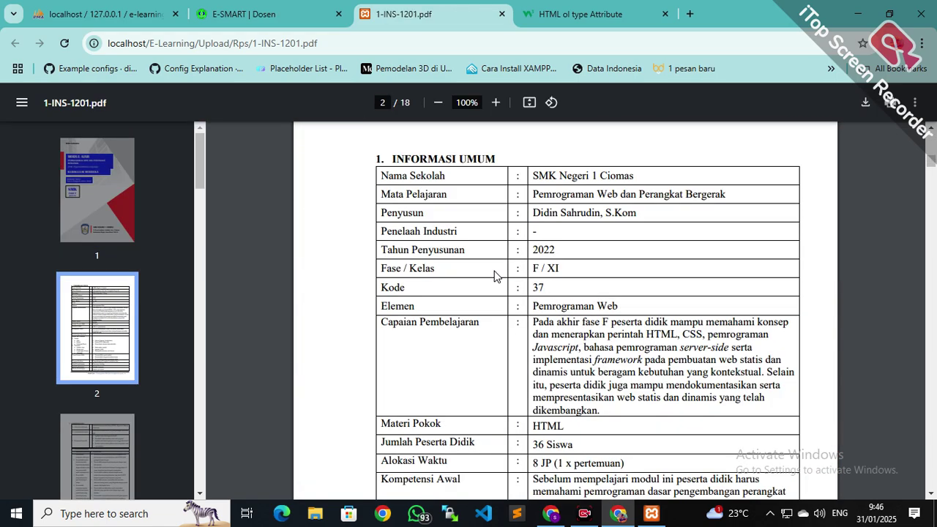
{"action": "scroll", "coordinate": [435, 344], "scroll_direction": "up", "scroll_amount": 8}
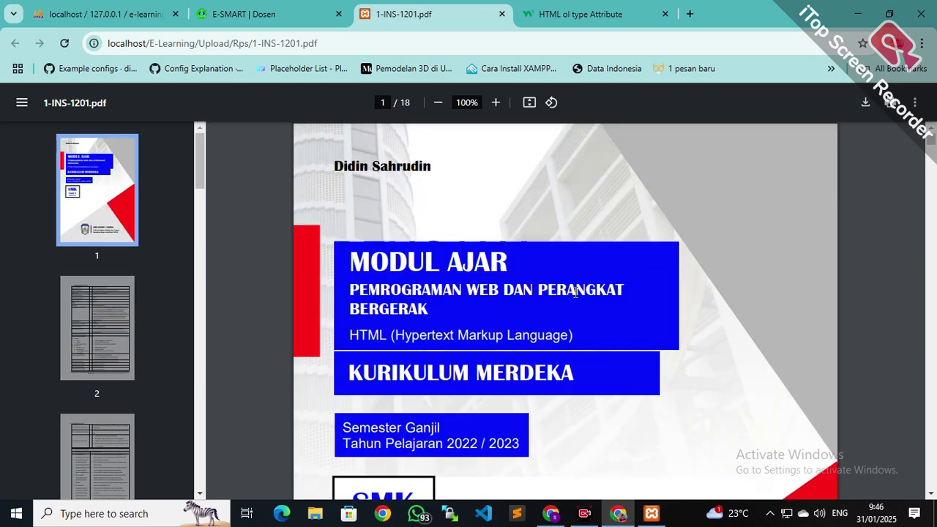
{"action": "left_click_drag", "start_coordinate": [341, 250], "coordinate": [559, 327]}
{"action": "scroll", "coordinate": [639, 356], "scroll_direction": "down", "scroll_amount": 3}
{"action": "scroll", "coordinate": [559, 327], "scroll_direction": "up", "scroll_amount": 3}
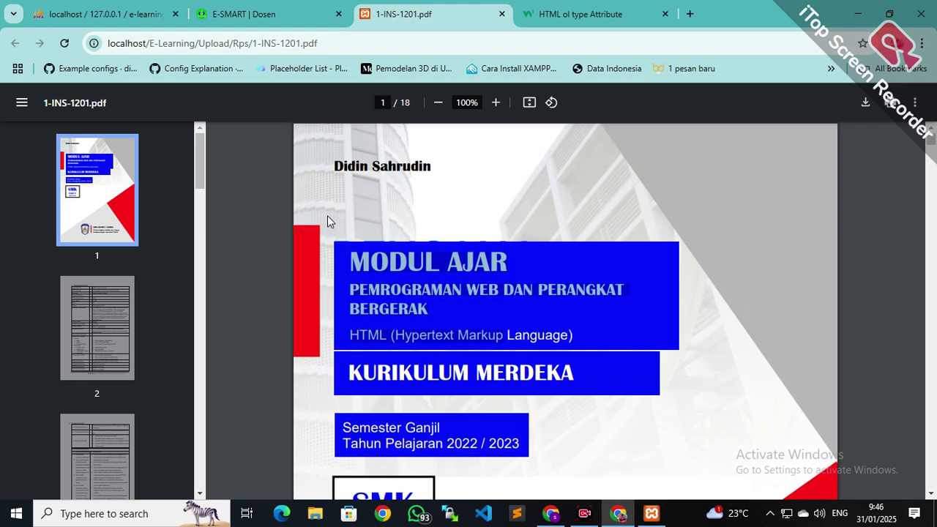
{"action": "scroll", "coordinate": [596, 330], "scroll_direction": "down", "scroll_amount": 3}
{"action": "scroll", "coordinate": [595, 330], "scroll_direction": "up", "scroll_amount": 3}
Replace the RPS of INS-120 with the modelling 1243-2327-1-ED (43-48) PDF from Downloads and save it
{"action": "left_click", "coordinate": [269, 16]}
{"action": "left_click", "coordinate": [842, 337]}
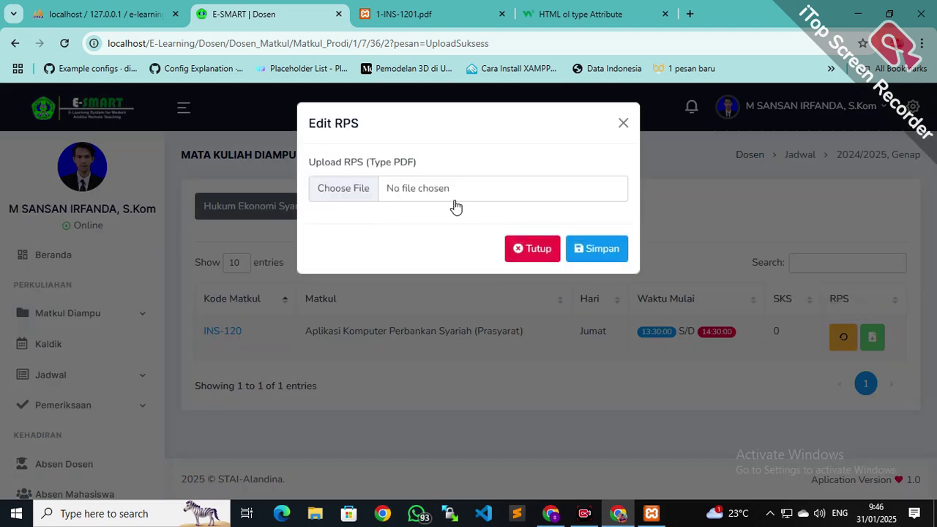
{"action": "left_click", "coordinate": [512, 190]}
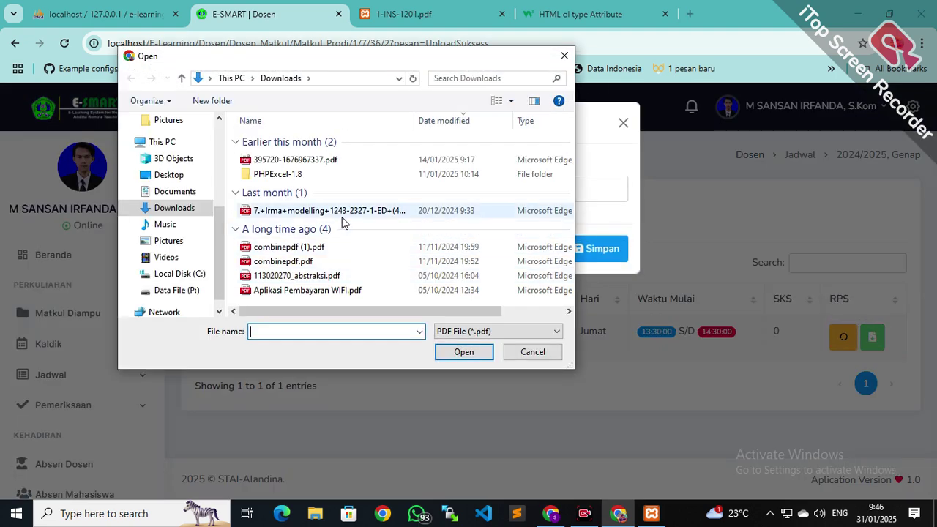
{"action": "left_click", "coordinate": [342, 212]}
{"action": "left_click", "coordinate": [464, 351]}
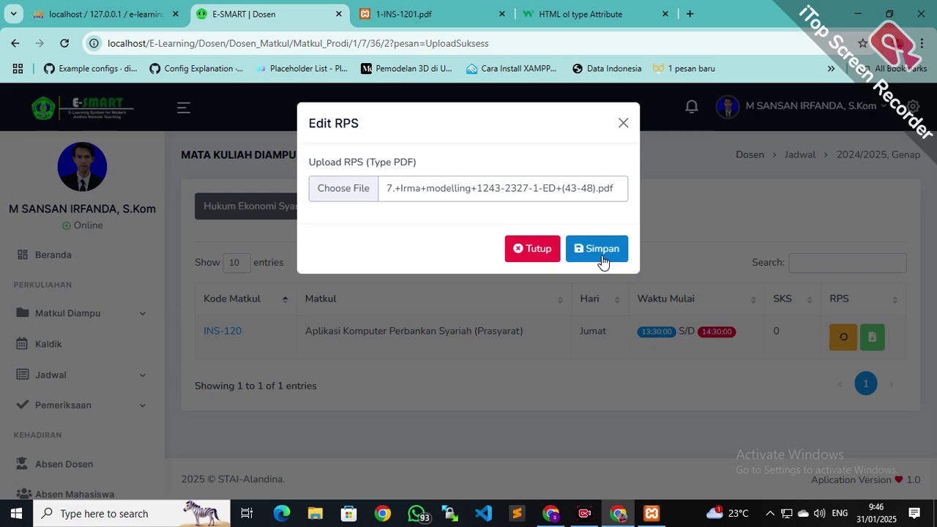
{"action": "left_click", "coordinate": [601, 249]}
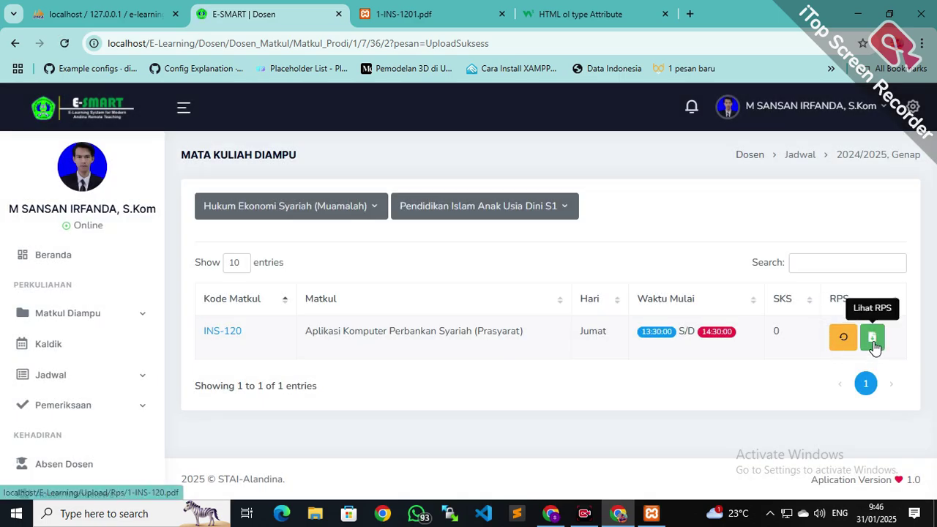
View the replaced RPS document for INS-120 and close both opened RPS files
{"action": "left_click", "coordinate": [871, 338]}
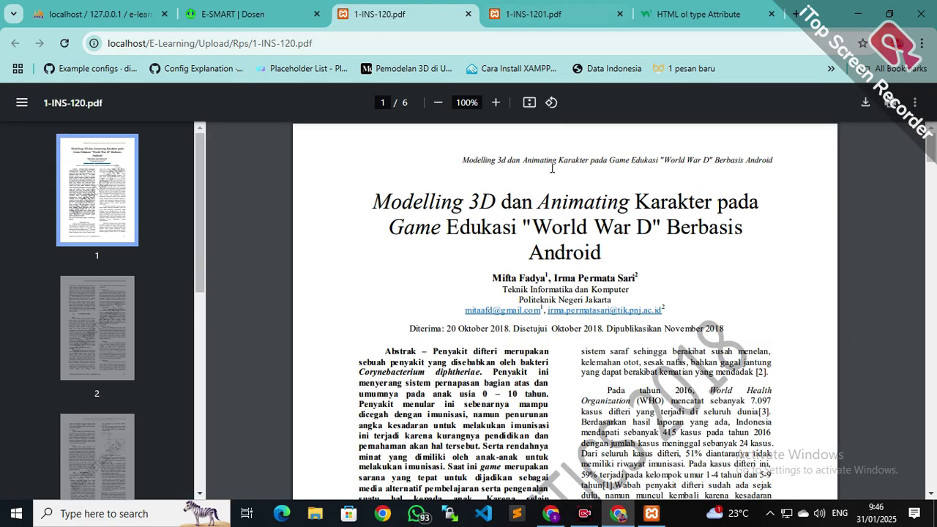
{"action": "scroll", "coordinate": [552, 168], "scroll_direction": "down", "scroll_amount": 6}
{"action": "scroll", "coordinate": [556, 168], "scroll_direction": "up", "scroll_amount": 5}
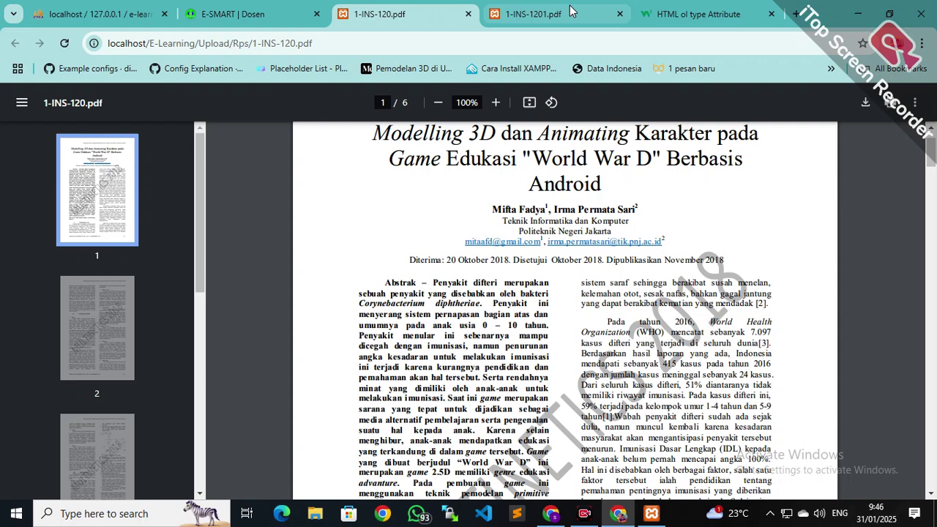
{"action": "left_click", "coordinate": [618, 14]}
{"action": "left_click", "coordinate": [468, 13]}
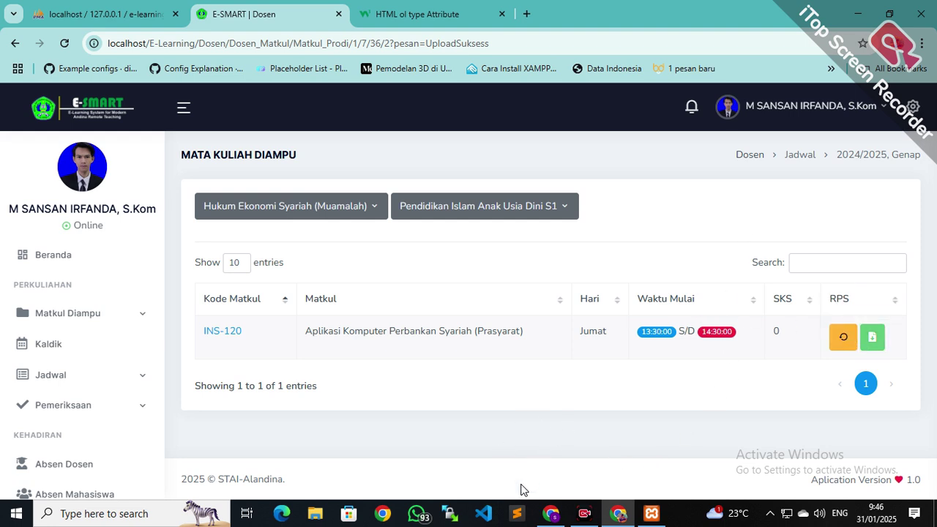
Mark the INS-120 course code with an arrow and a freehand circle, and clear the drawings
{"action": "key", "text": "shift+super+s"}
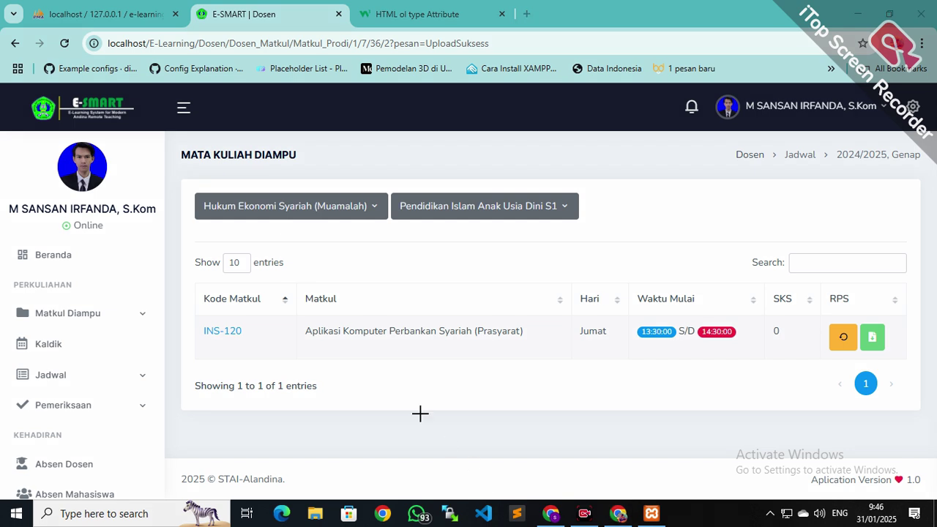
{"action": "left_click_drag", "start_coordinate": [654, 199], "coordinate": [228, 307]}
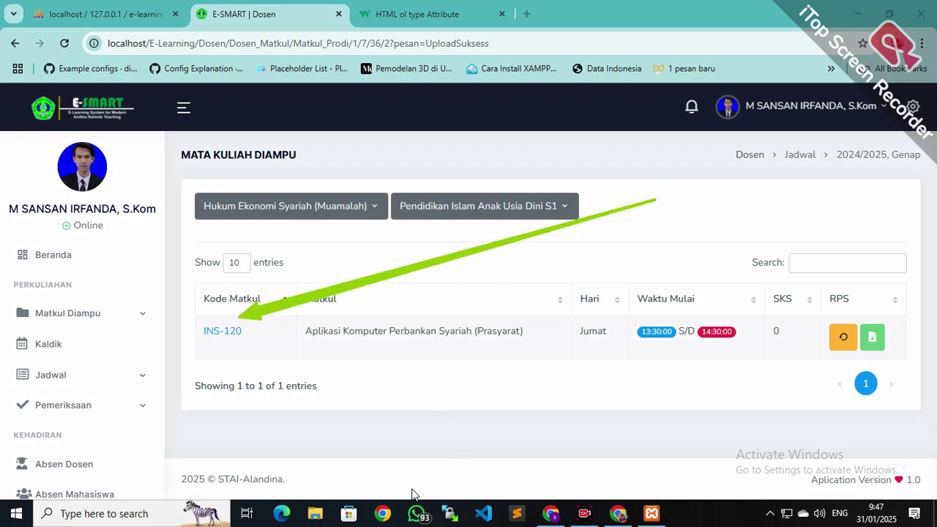
{"action": "mouse_move", "coordinate": [236, 316]}
{"action": "left_mouse_down"}
{"action": "mouse_move", "coordinate": [223, 343]}
{"action": "mouse_move", "coordinate": [218, 309]}
{"action": "mouse_move", "coordinate": [335, 308]}
{"action": "left_mouse_up"}
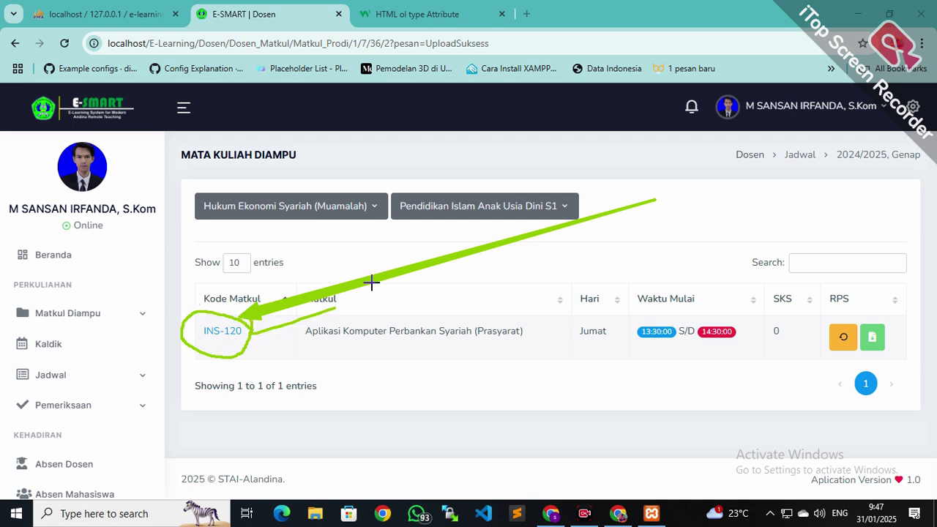
{"action": "left_click", "coordinate": [623, 486]}
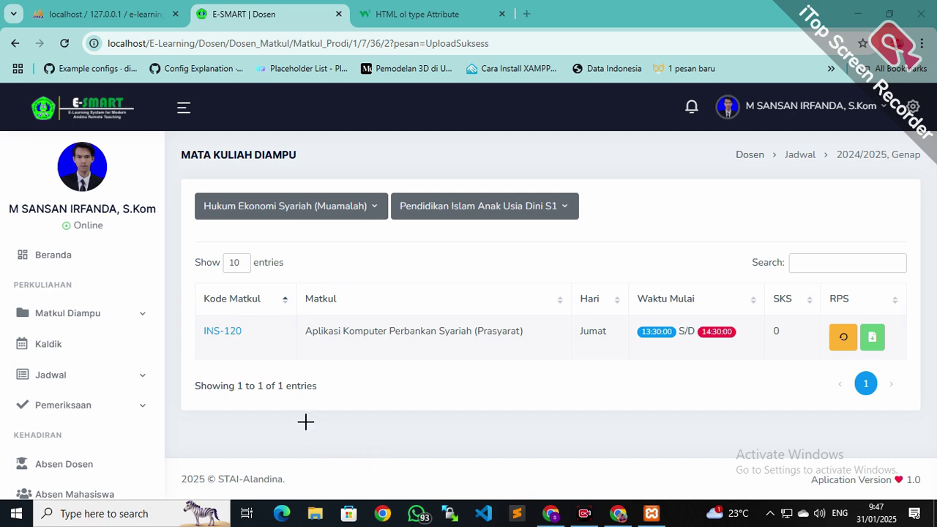
Open the meeting list of INS-120, return to the taught courses, and reopen the meeting list
{"action": "left_click", "coordinate": [222, 331]}
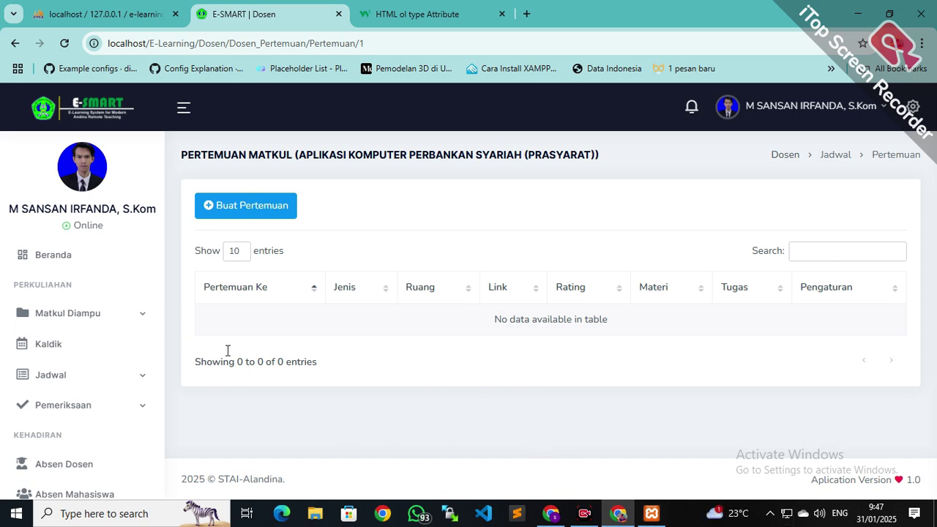
{"action": "left_click", "coordinate": [16, 43]}
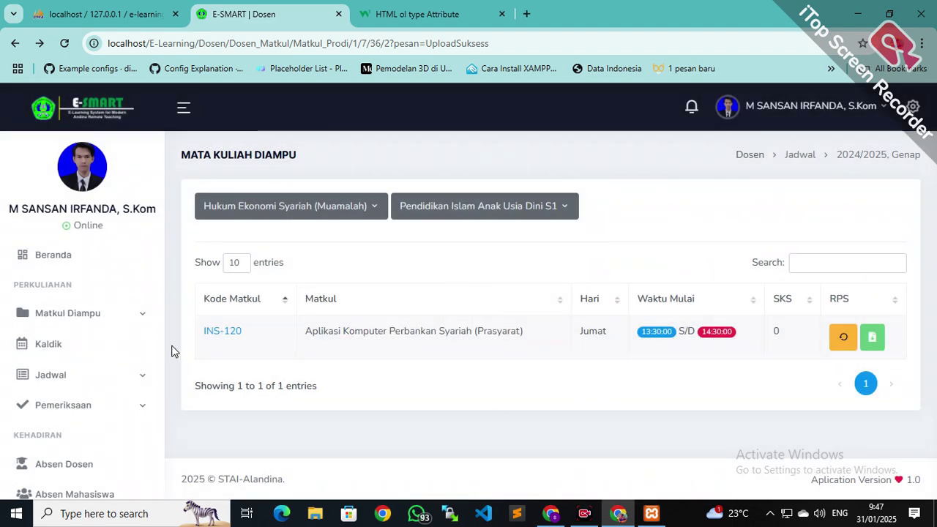
{"action": "left_click", "coordinate": [206, 334]}
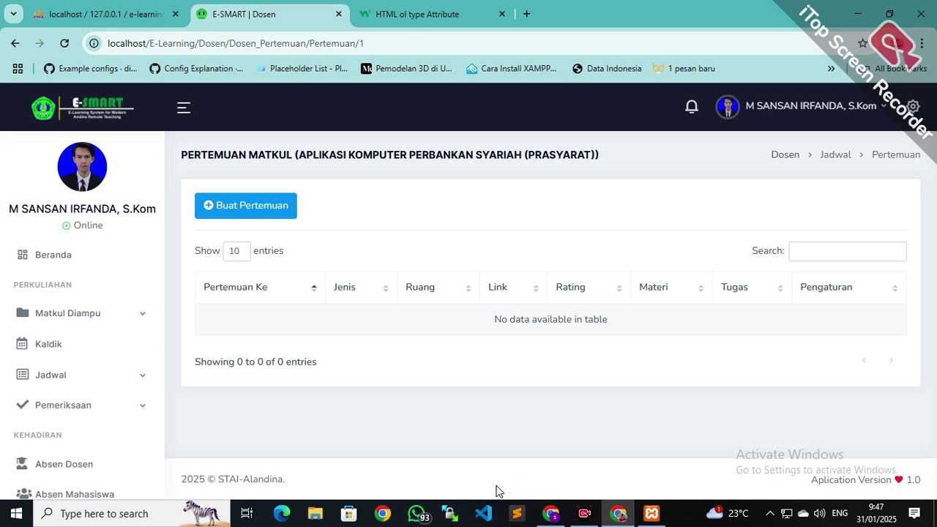
Mark the Buat Pertemuan option on the meeting page with an arrow, and clear the arrow
{"action": "key", "text": "super+shift+s"}
{"action": "left_click_drag", "start_coordinate": [704, 205], "coordinate": [315, 211]}
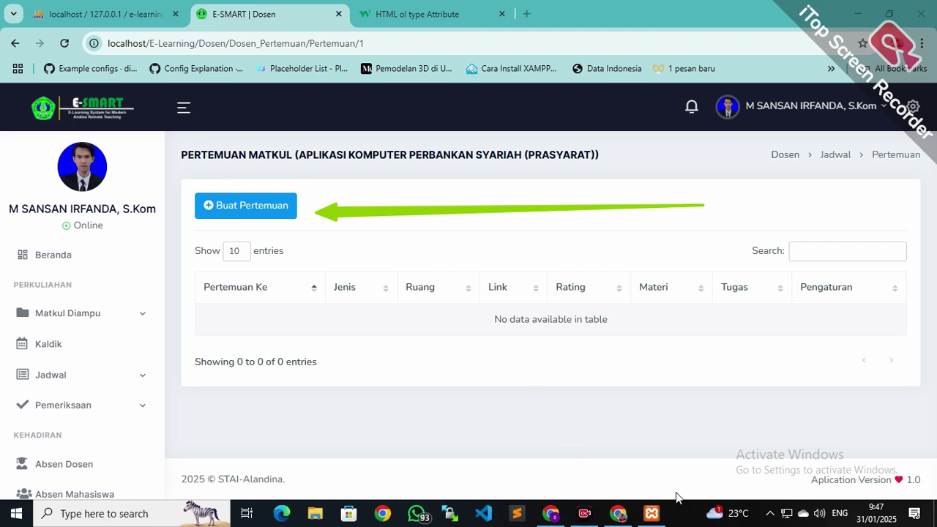
{"action": "left_click", "coordinate": [627, 481]}
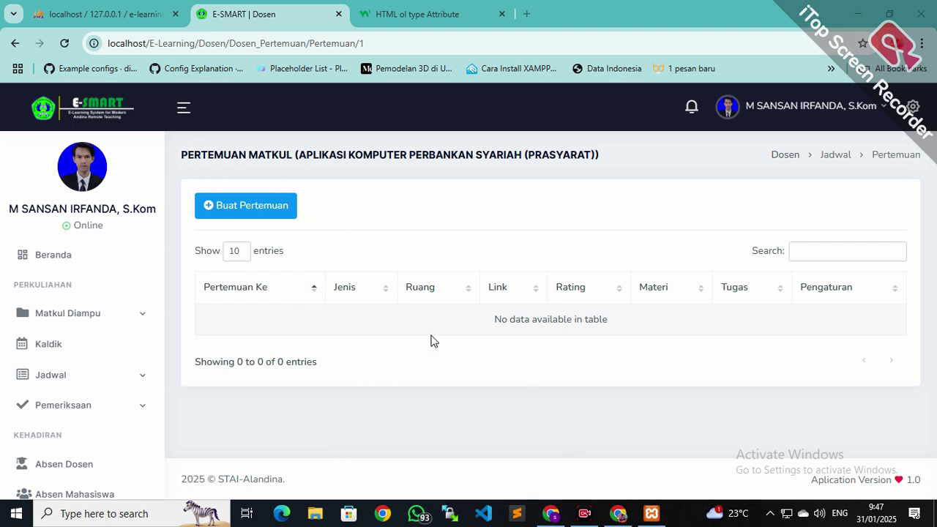
{"action": "left_click", "coordinate": [252, 208]}
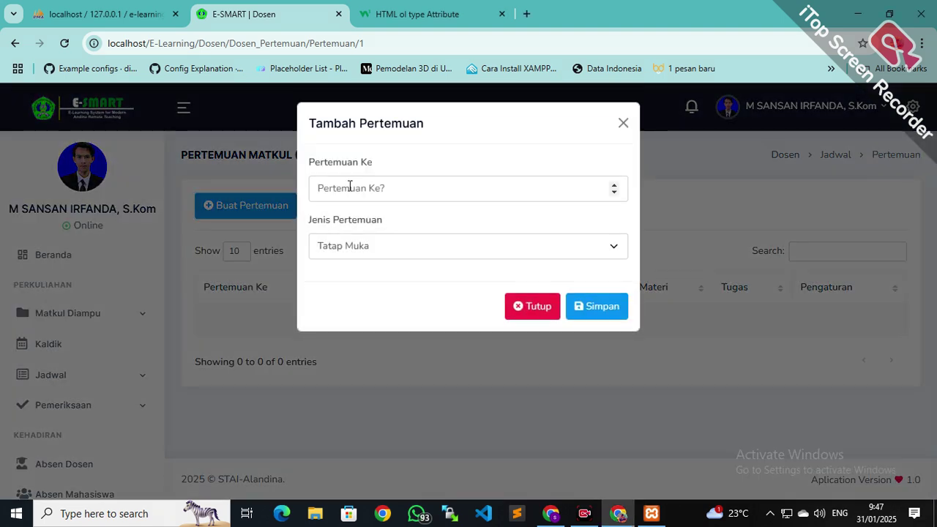
{"action": "left_click", "coordinate": [399, 188]}
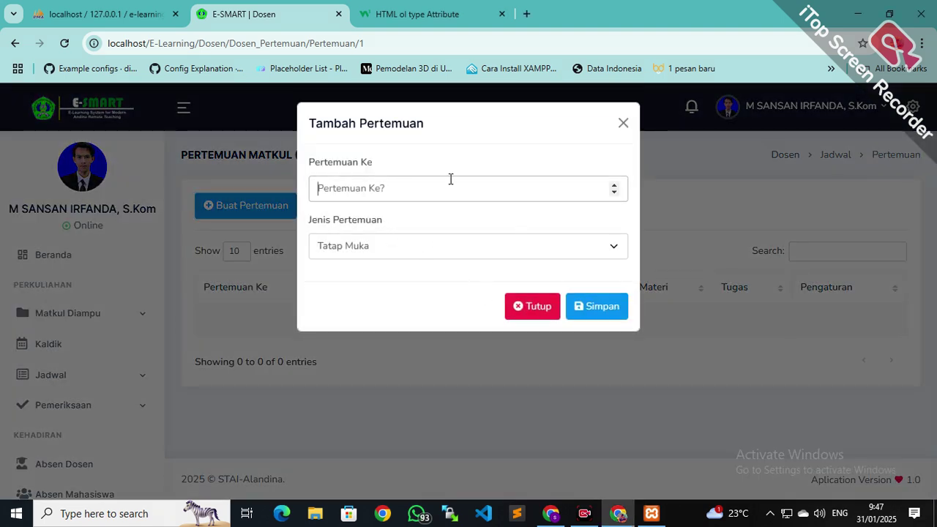
{"action": "left_click", "coordinate": [620, 123]}
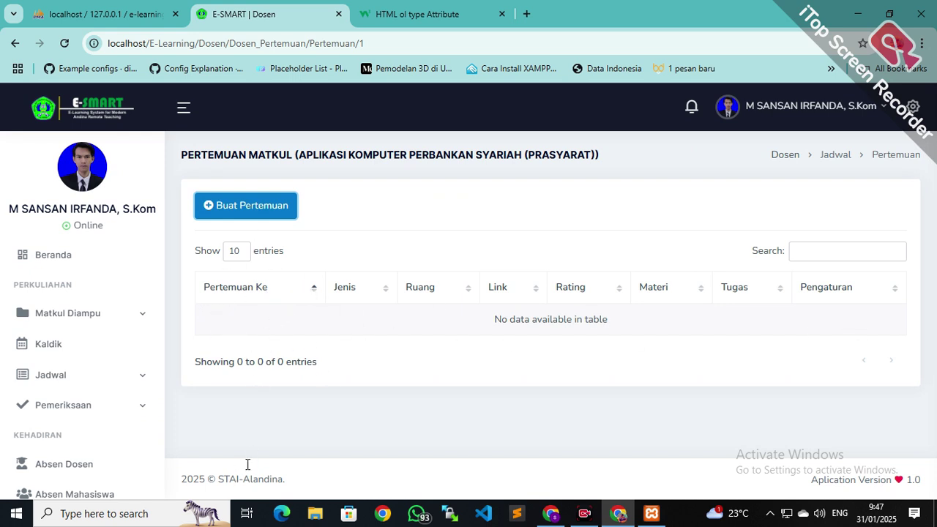
Start creating a new meeting and set its Pertemuan Ke number to 1
{"action": "left_click", "coordinate": [246, 203]}
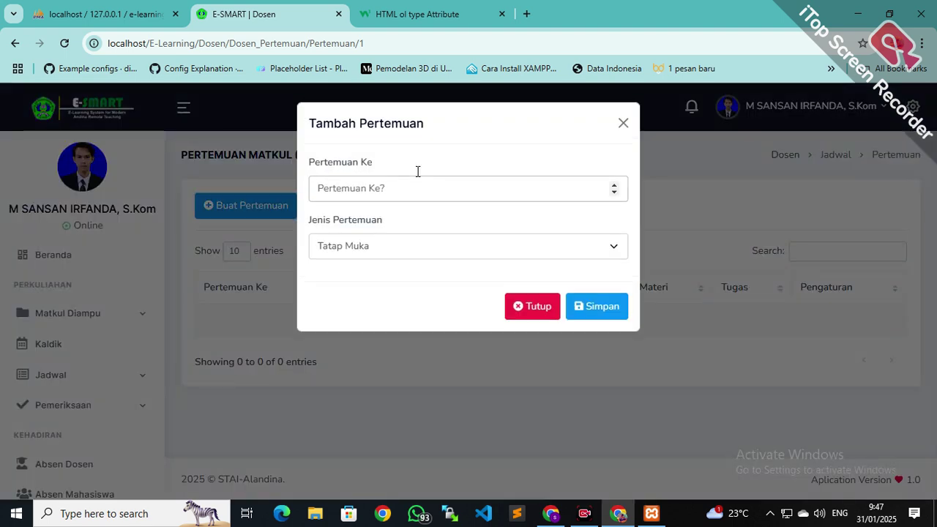
{"action": "type", "text": "01"}
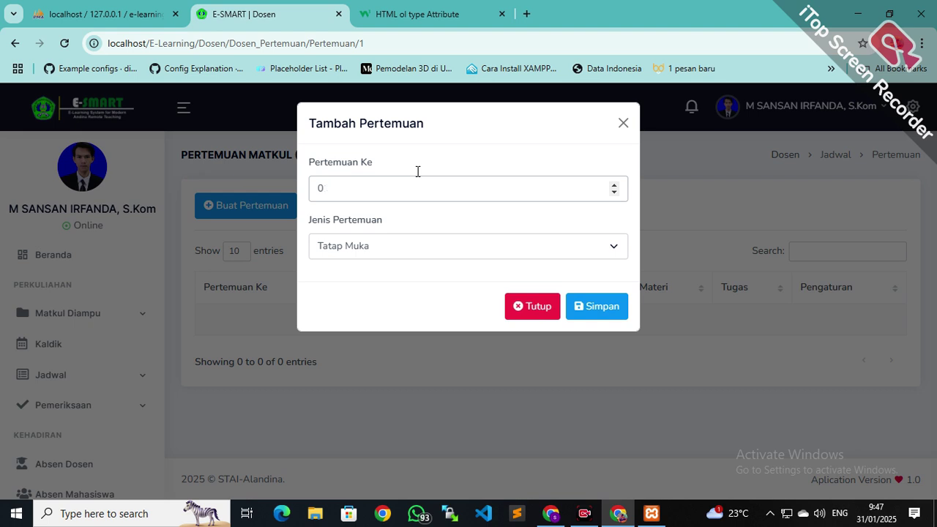
{"action": "key", "text": "BackSpace"}
{"action": "type", "text": "00"}
{"action": "key", "text": "BackSpace"}
{"action": "key", "text": "BackSpace"}
{"action": "type", "text": "1"}
Select Tatap Muka as the meeting type, and change it to Hybird
{"action": "left_click", "coordinate": [395, 249]}
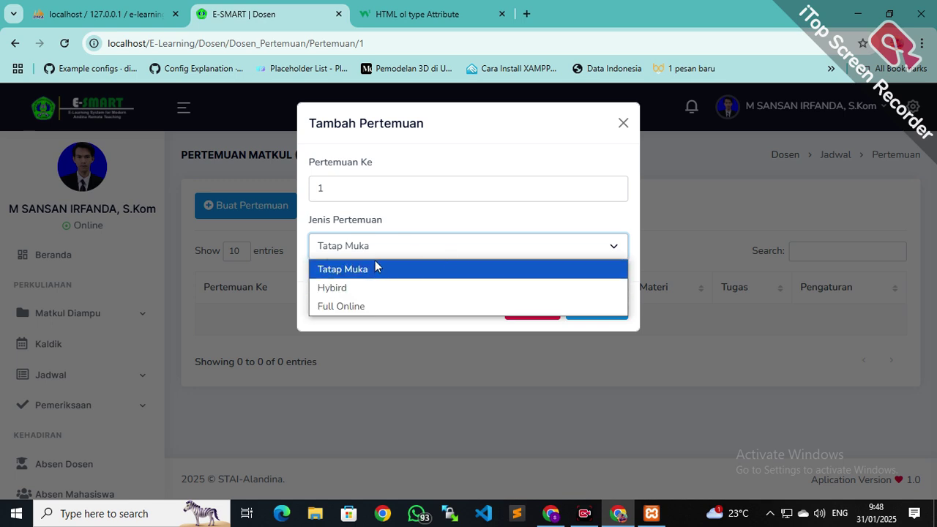
{"action": "left_click", "coordinate": [390, 271]}
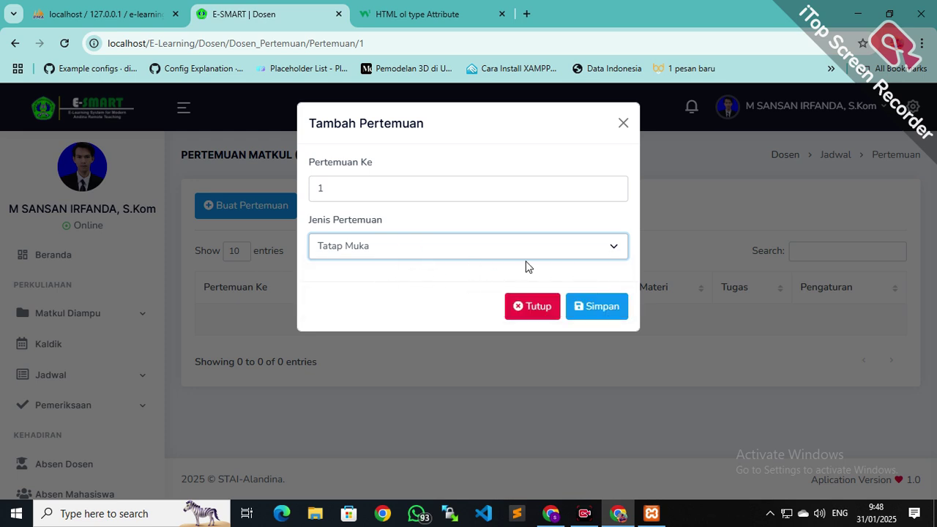
{"action": "left_click", "coordinate": [422, 249]}
{"action": "left_click", "coordinate": [336, 288]}
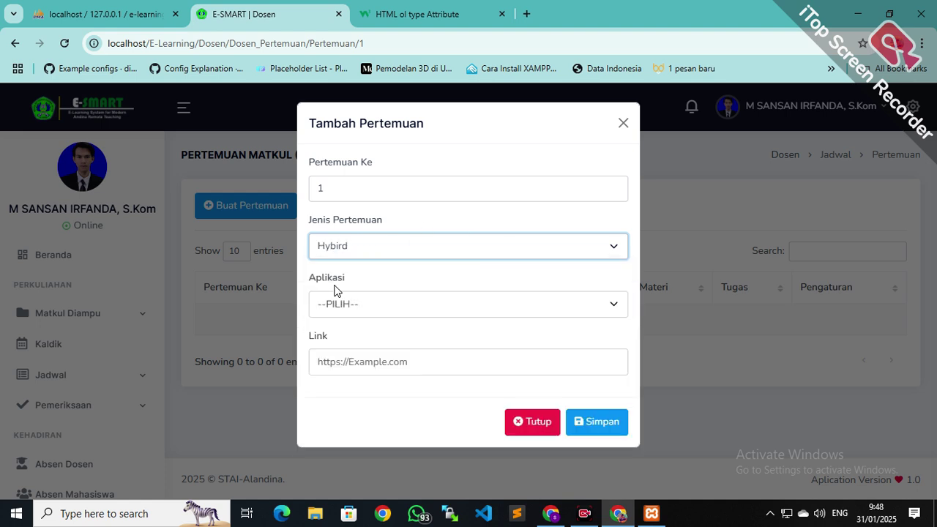
Show the available meeting applications and choose Zoom
{"action": "left_click", "coordinate": [415, 308]}
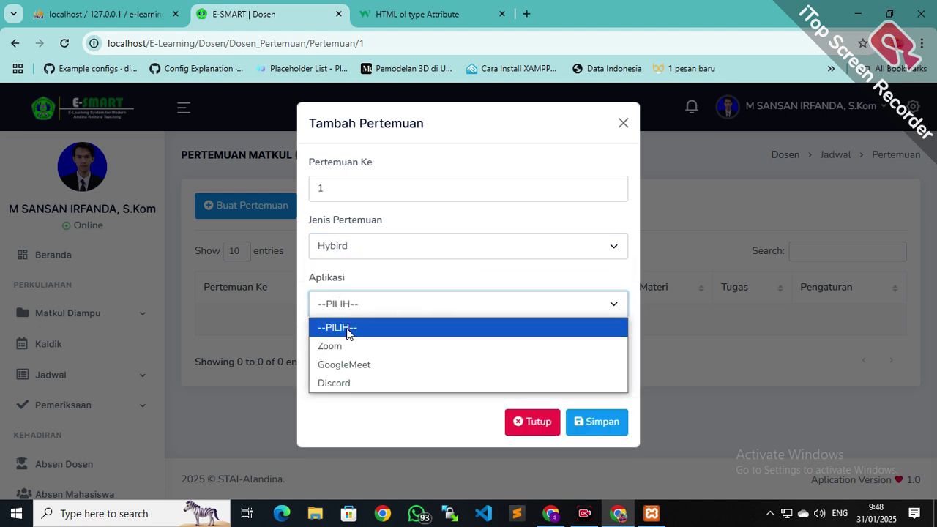
{"action": "left_click", "coordinate": [382, 304]}
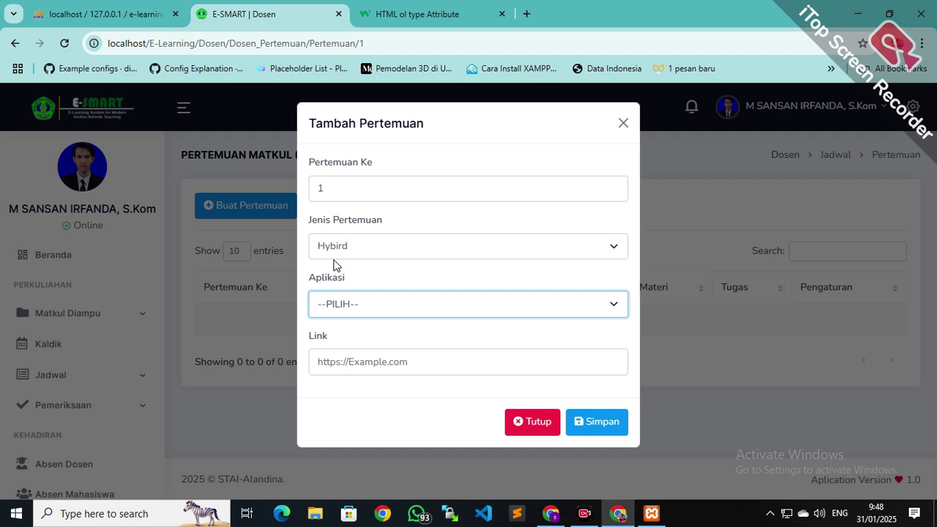
{"action": "left_click", "coordinate": [356, 310]}
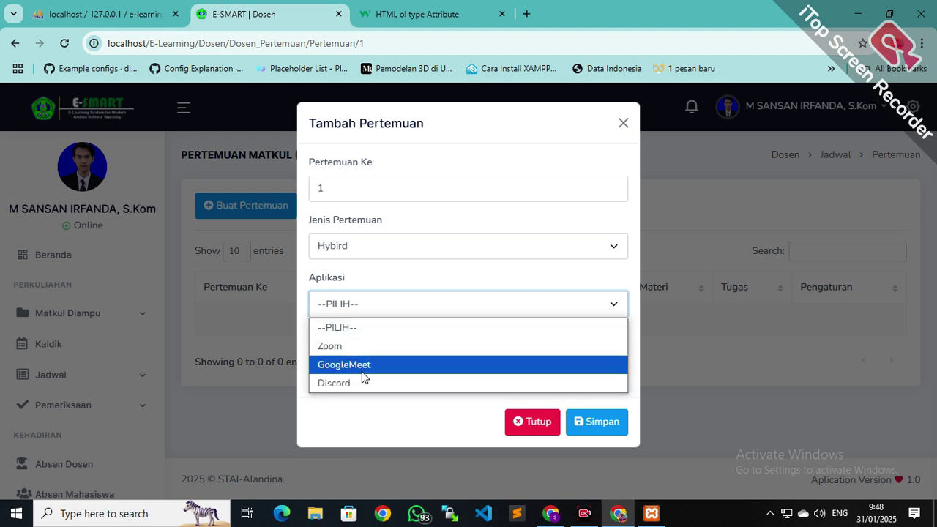
{"action": "left_click", "coordinate": [407, 302]}
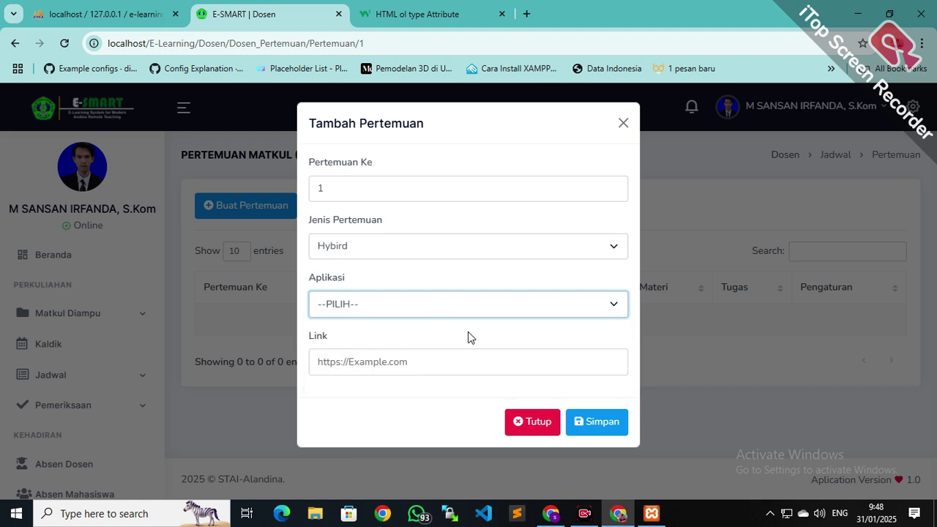
{"action": "left_click", "coordinate": [359, 302]}
{"action": "left_click", "coordinate": [373, 345]}
Try to save the meeting with the random text jfyjyhfthghdrdrtgdrggdrgdr as its link
{"action": "left_click", "coordinate": [369, 357]}
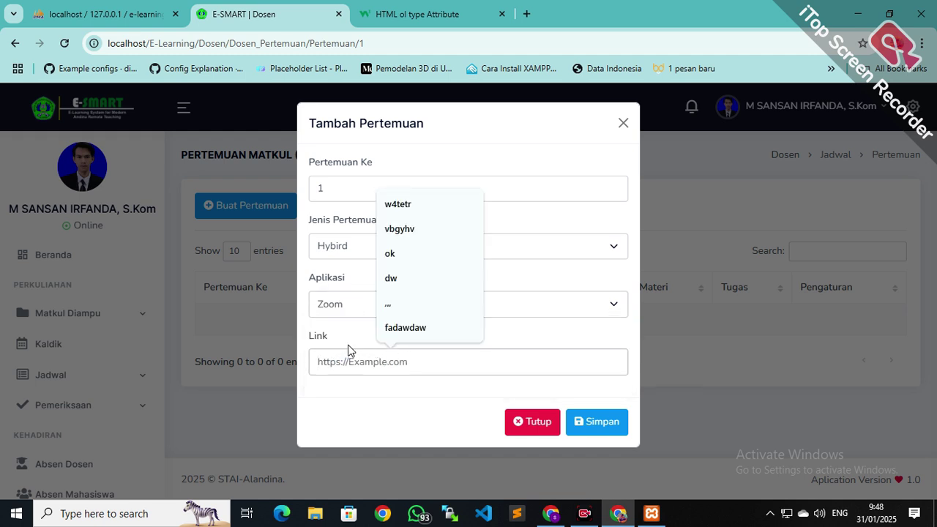
{"action": "type", "text": "jfyjyhfth"}
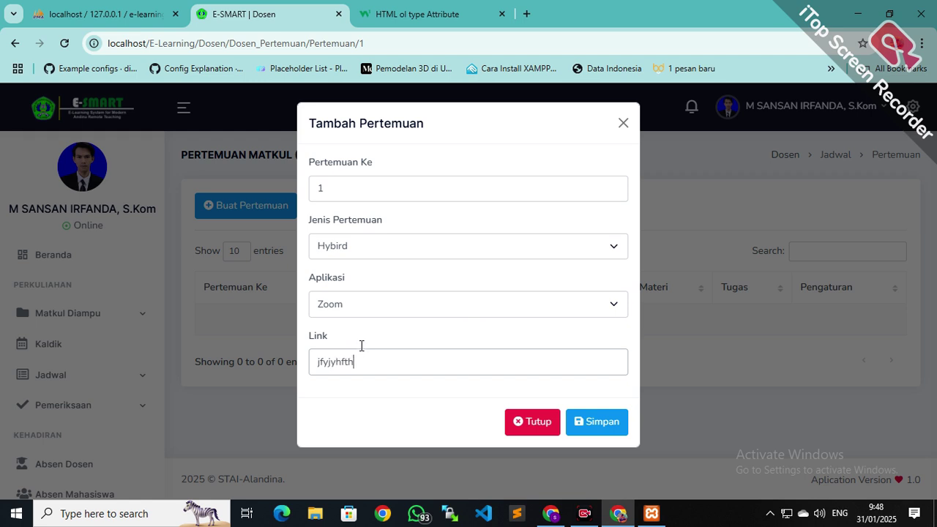
{"action": "type", "text": "ghdrdrt"}
{"action": "left_click_drag", "start_coordinate": [422, 354], "coordinate": [300, 368]}
{"action": "left_click", "coordinate": [385, 361]}
{"action": "left_click_drag", "start_coordinate": [310, 353], "coordinate": [455, 353]}
{"action": "left_click", "coordinate": [578, 428]}
{"action": "left_click", "coordinate": [447, 363]}
{"action": "type", "text": "gdrg"}
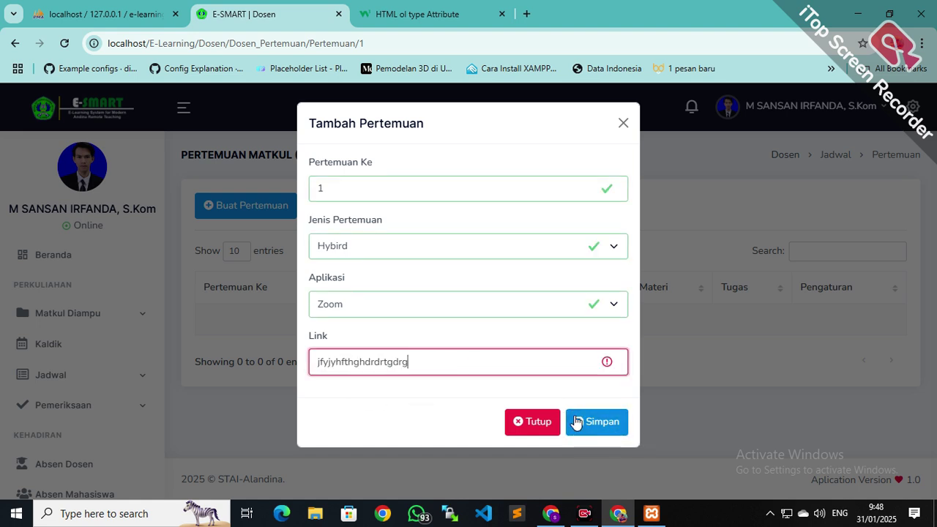
{"action": "left_click", "coordinate": [577, 422]}
{"action": "type", "text": "gdrgdr"}
{"action": "left_click", "coordinate": [581, 422]}
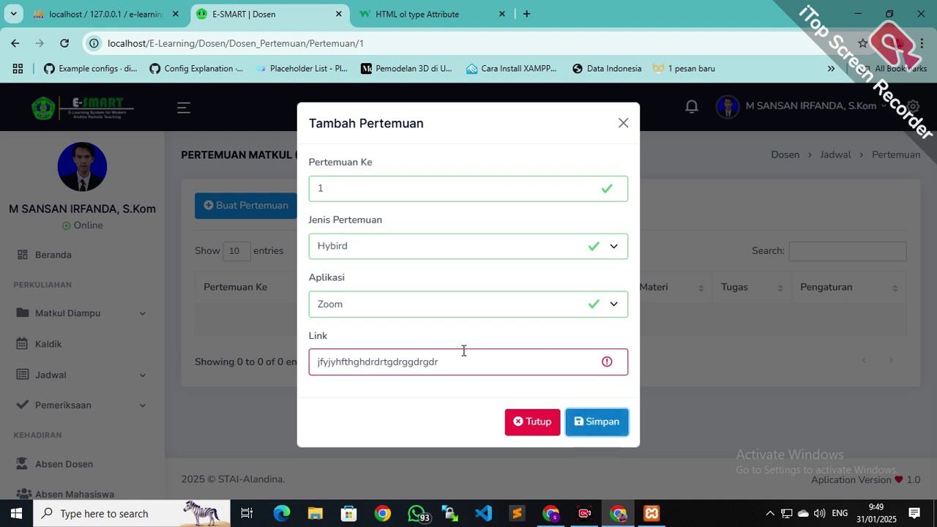
{"action": "left_click_drag", "start_coordinate": [498, 360], "coordinate": [306, 363]}
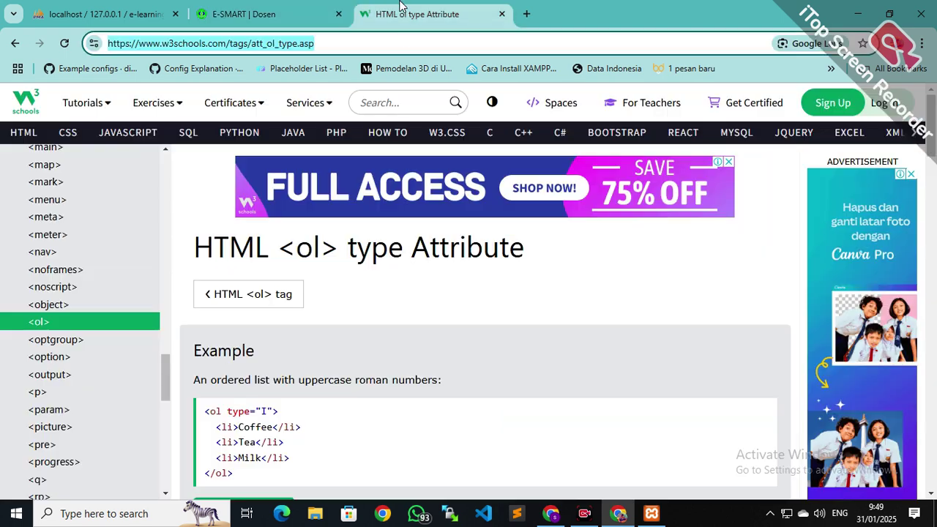
{"action": "left_click", "coordinate": [391, 14]}
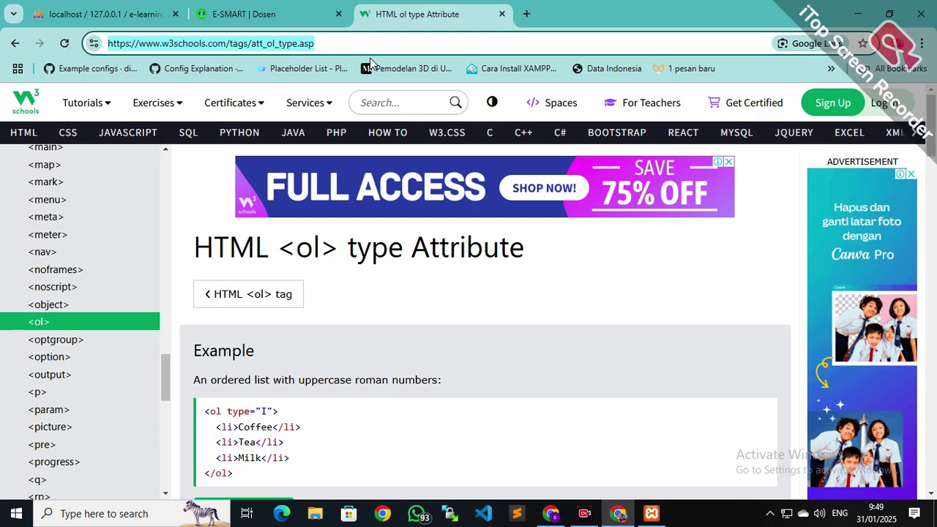
{"action": "left_click", "coordinate": [241, 14]}
{"action": "type", "text": "https://www.w3schools.com/tags/att_ol_type.asp"}
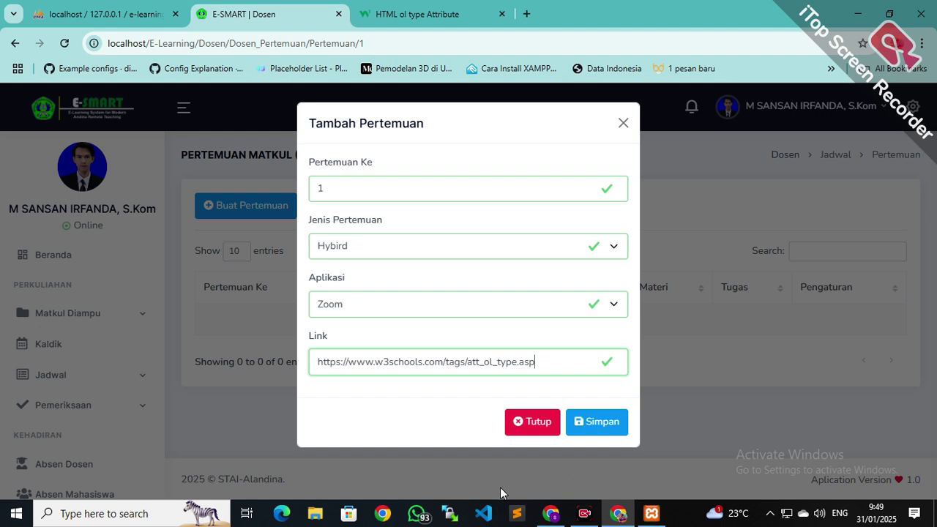
{"action": "mouse_move", "coordinate": [589, 339]}
{"action": "left_mouse_down"}
{"action": "mouse_move", "coordinate": [606, 351]}
{"action": "mouse_move", "coordinate": [598, 346]}
{"action": "left_mouse_up"}
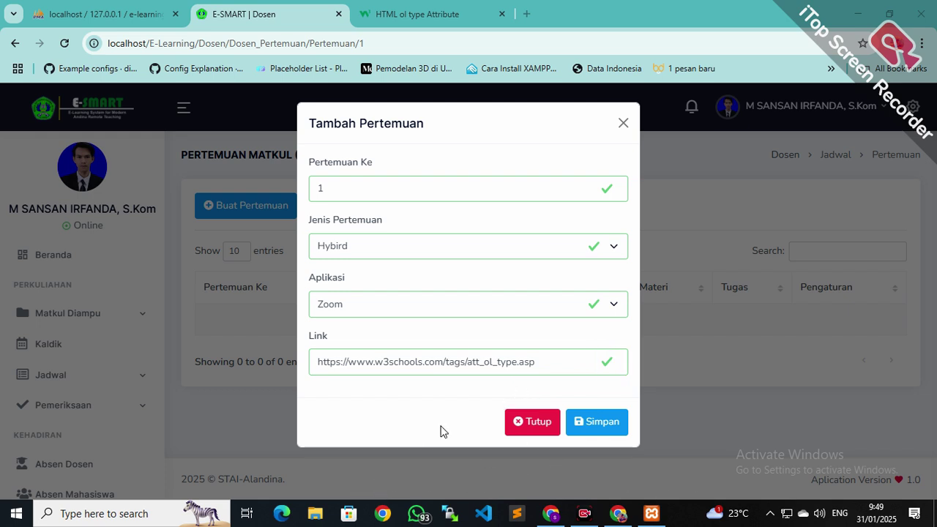
Clear the meeting link, keep Zoom as the application, and save the new meeting
{"action": "left_click_drag", "start_coordinate": [551, 358], "coordinate": [171, 362]}
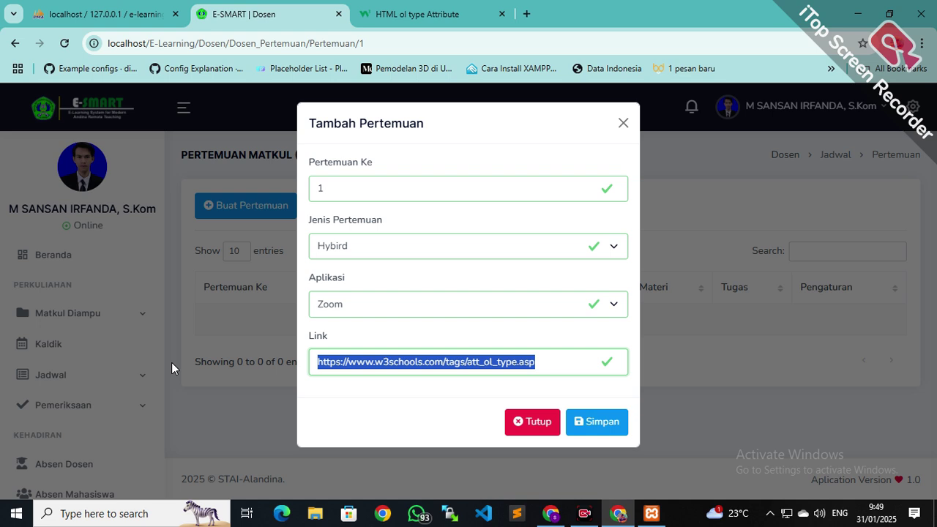
{"action": "key", "text": "BackSpace"}
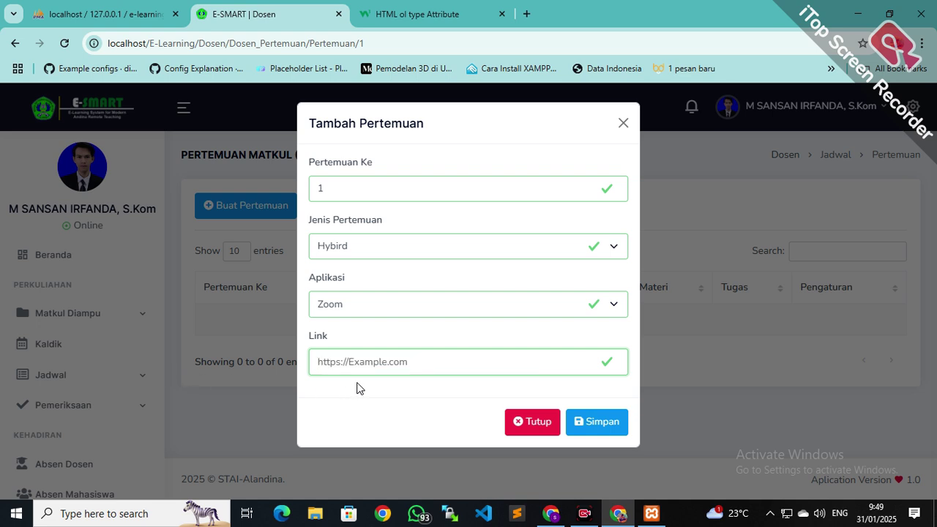
{"action": "left_click", "coordinate": [370, 308]}
{"action": "left_click", "coordinate": [371, 306]}
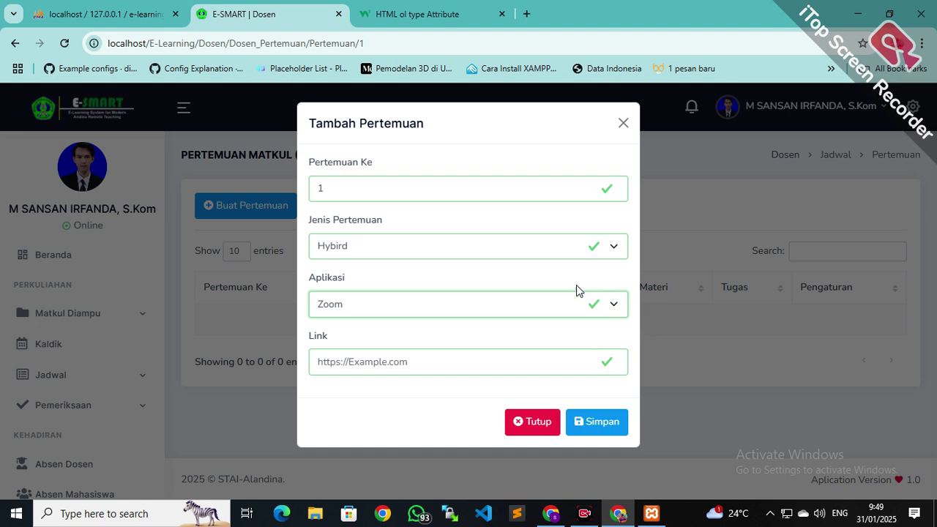
{"action": "left_click", "coordinate": [585, 311]}
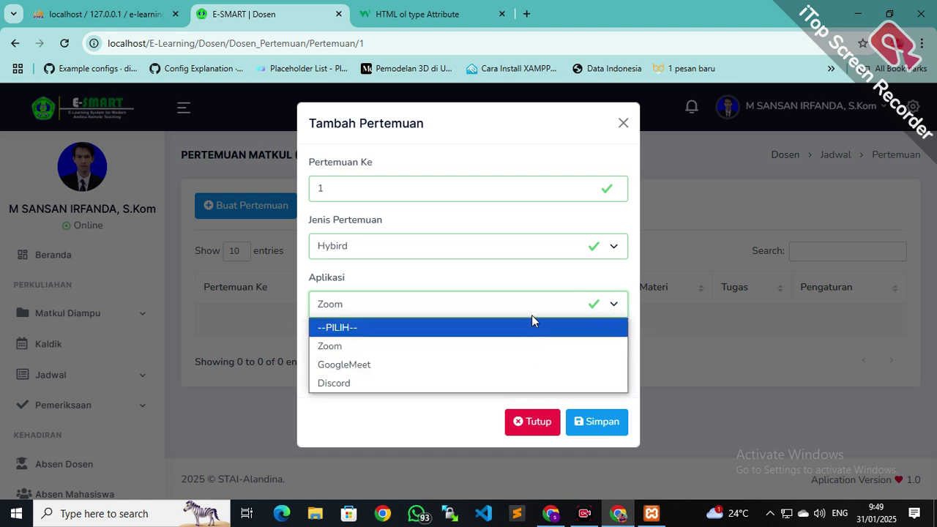
{"action": "left_click", "coordinate": [532, 315]}
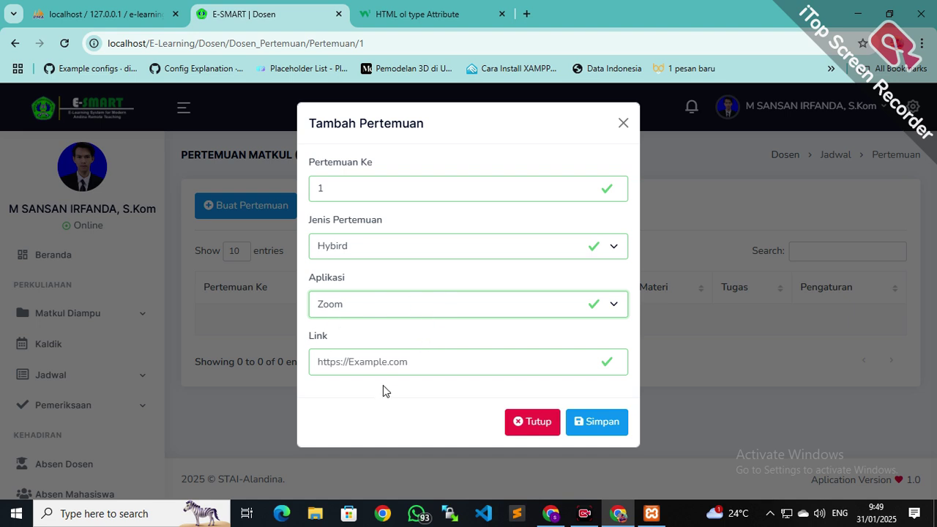
{"action": "left_click", "coordinate": [420, 366]}
{"action": "left_click", "coordinate": [322, 342]}
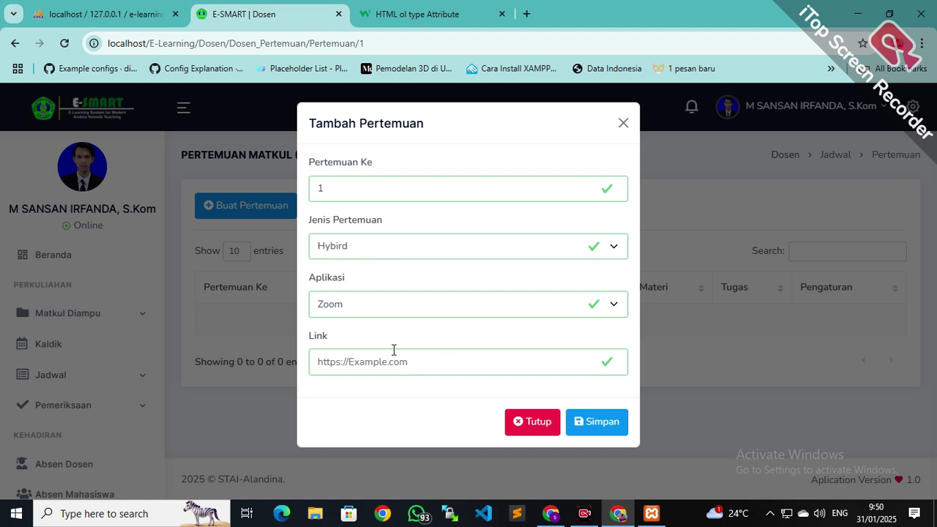
{"action": "left_click", "coordinate": [331, 187]}
{"action": "left_click", "coordinate": [368, 351]}
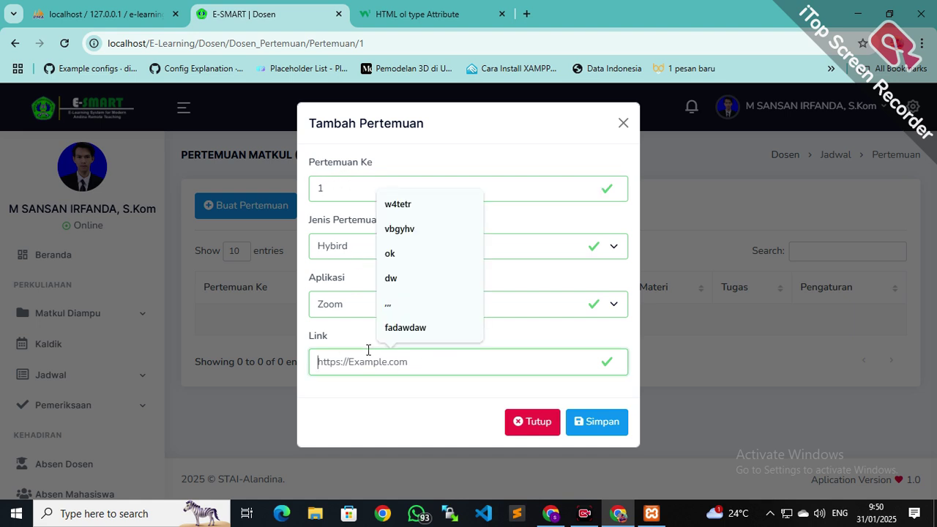
{"action": "left_click", "coordinate": [366, 395]}
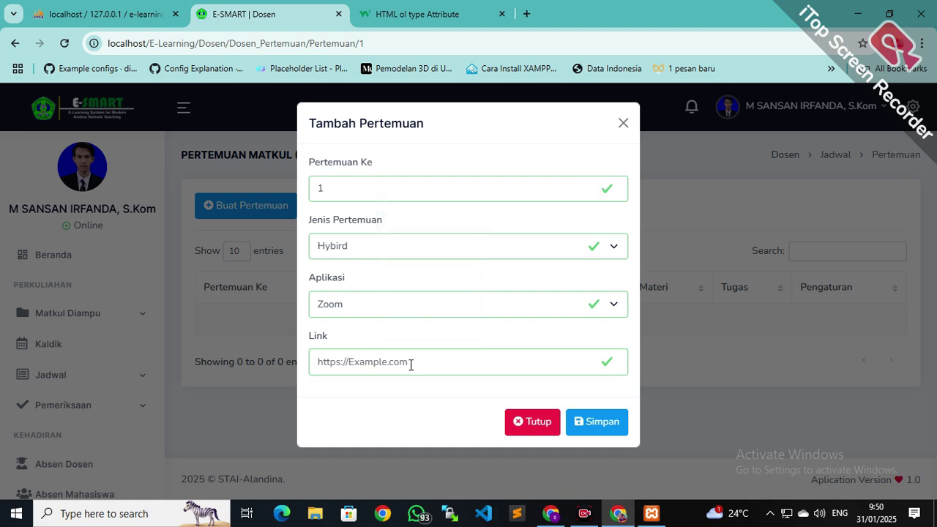
{"action": "left_click", "coordinate": [595, 430]}
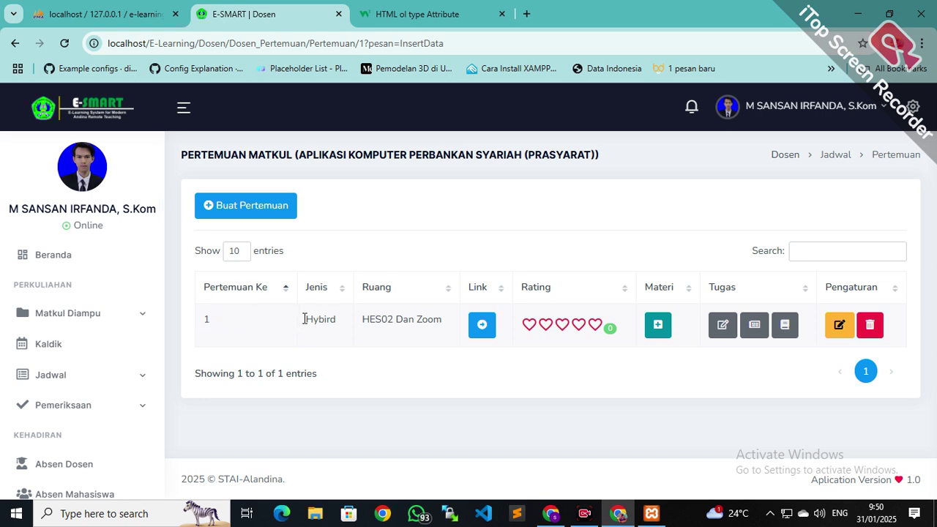
Highlight the type and room of meeting 1 in the meeting list
{"action": "left_click_drag", "start_coordinate": [305, 320], "coordinate": [341, 324]}
{"action": "left_click", "coordinate": [358, 315]}
{"action": "left_click_drag", "start_coordinate": [341, 325], "coordinate": [304, 326]}
{"action": "left_click", "coordinate": [320, 307]}
{"action": "left_click_drag", "start_coordinate": [415, 319], "coordinate": [443, 326]}
Edit meeting 1 to type Full Online with Zoom, save it, and highlight its room
{"action": "left_click", "coordinate": [839, 324]}
{"action": "left_click", "coordinate": [424, 249]}
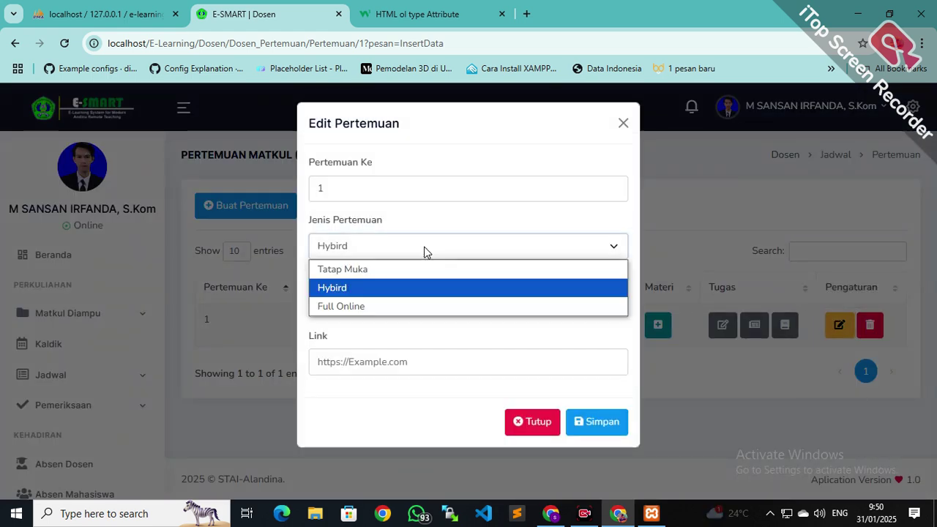
{"action": "left_click", "coordinate": [381, 306]}
{"action": "left_click", "coordinate": [358, 304]}
{"action": "left_click", "coordinate": [370, 346]}
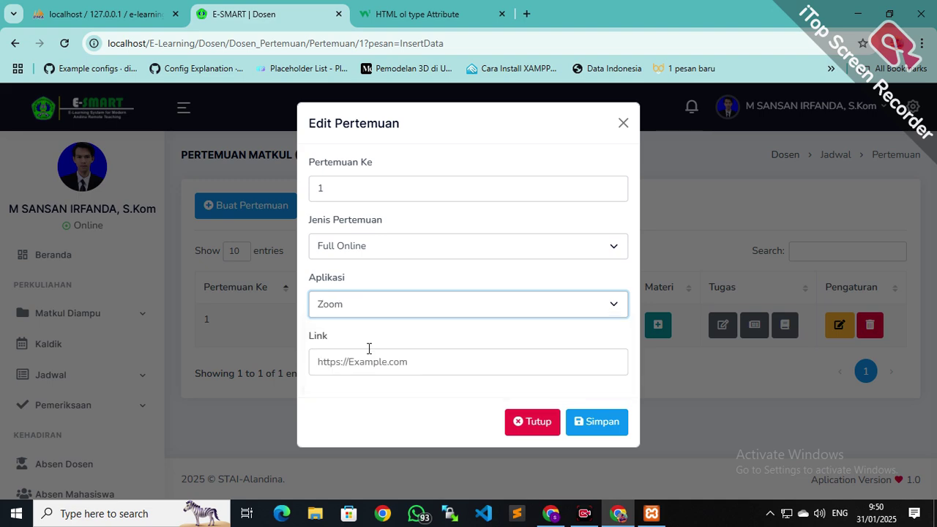
{"action": "left_click", "coordinate": [616, 431]}
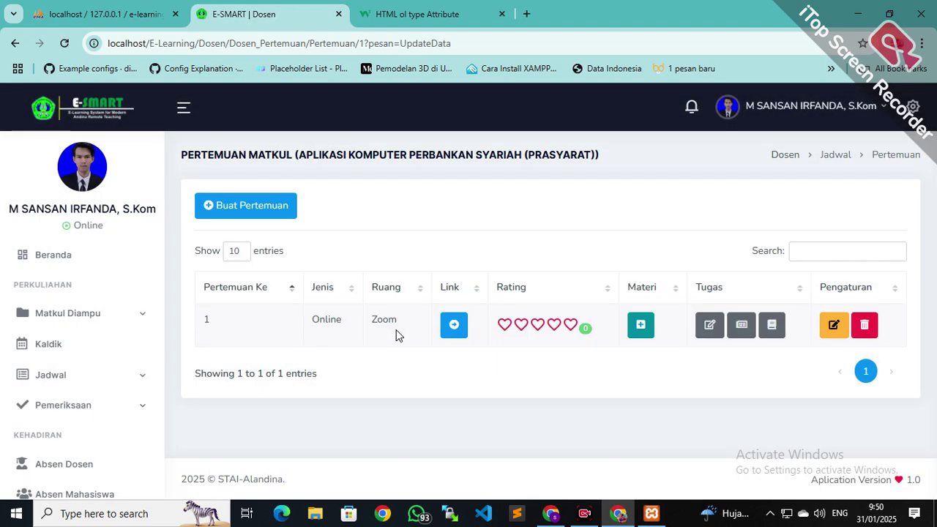
{"action": "left_click_drag", "start_coordinate": [377, 320], "coordinate": [388, 320]}
Edit meeting 1 to type Tatap Muka, save it, and highlight its room
{"action": "left_click", "coordinate": [834, 324]}
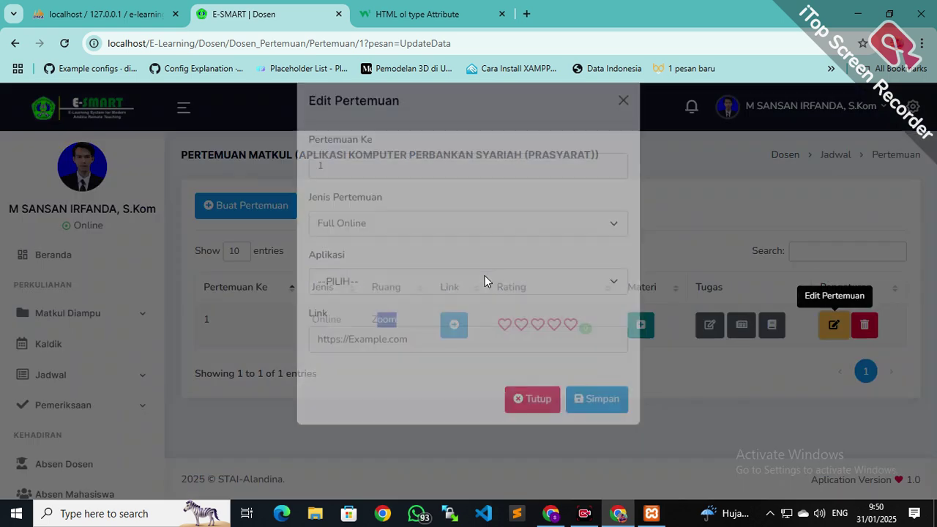
{"action": "left_click", "coordinate": [426, 249]}
{"action": "left_click", "coordinate": [406, 269]}
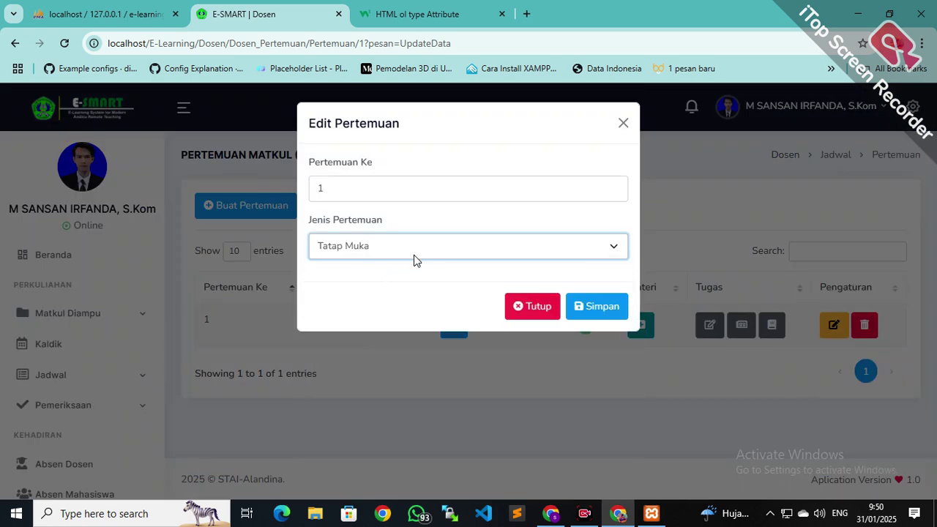
{"action": "left_click", "coordinate": [600, 307]}
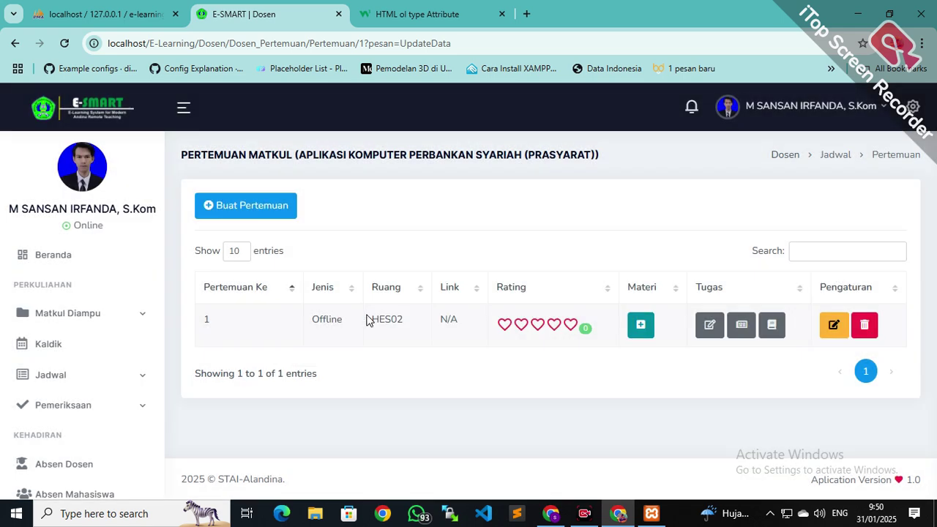
{"action": "left_click_drag", "start_coordinate": [369, 319], "coordinate": [404, 318]}
{"action": "left_click_drag", "start_coordinate": [424, 326], "coordinate": [368, 329]}
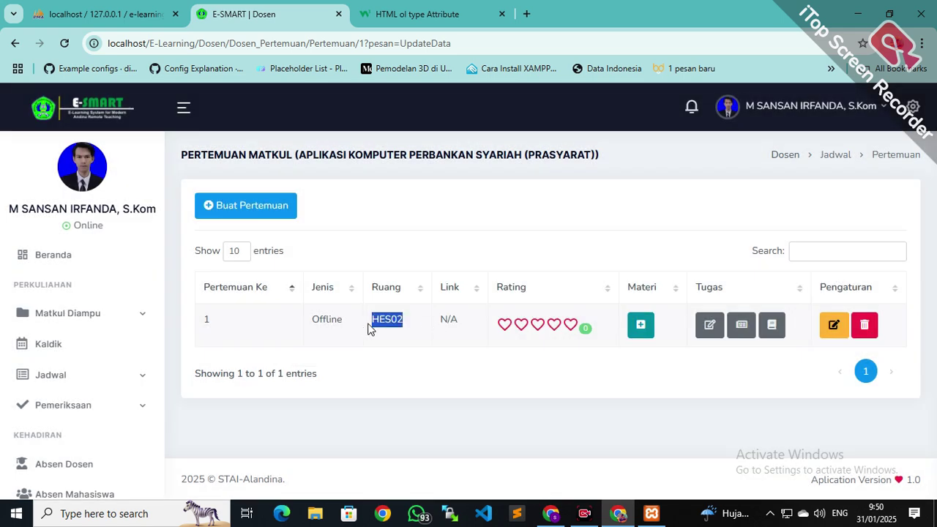
Edit meeting 1 to type Hybird with Zoom as the application, leave its link empty, and save it
{"action": "left_click", "coordinate": [834, 324]}
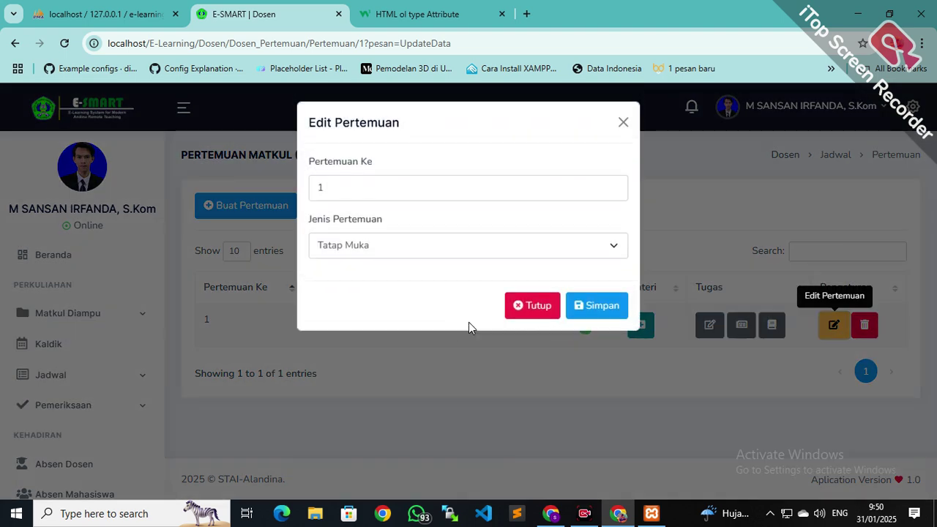
{"action": "left_click", "coordinate": [449, 246]}
{"action": "left_click", "coordinate": [432, 288]}
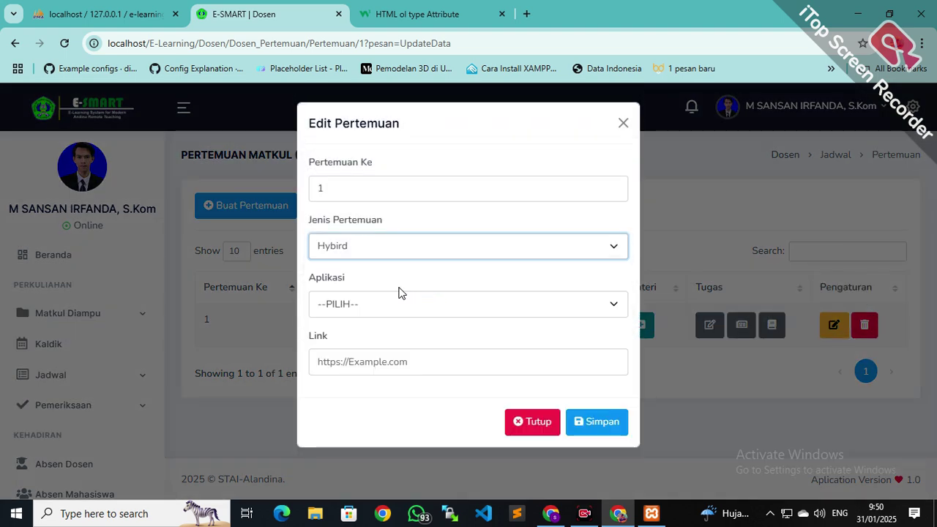
{"action": "left_click", "coordinate": [373, 315]}
{"action": "left_click", "coordinate": [364, 341]}
{"action": "left_click", "coordinate": [393, 363]}
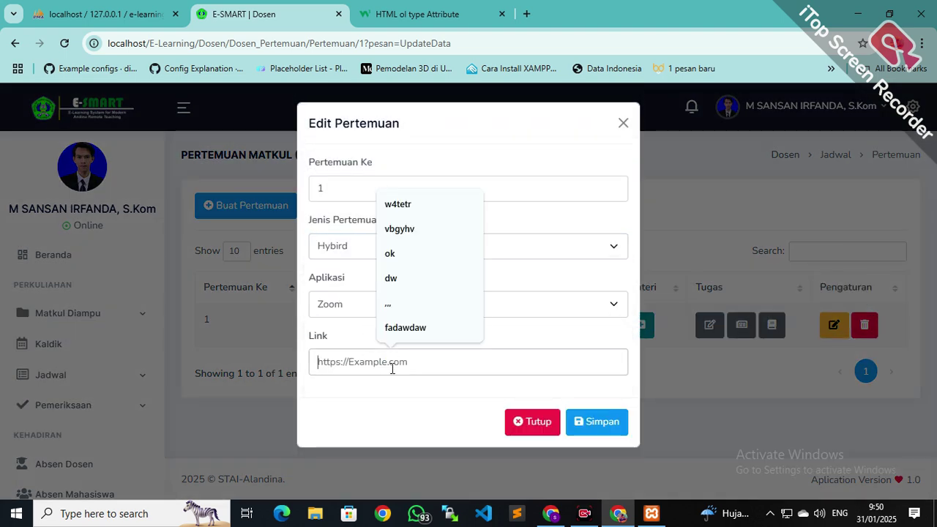
{"action": "left_click", "coordinate": [606, 420]}
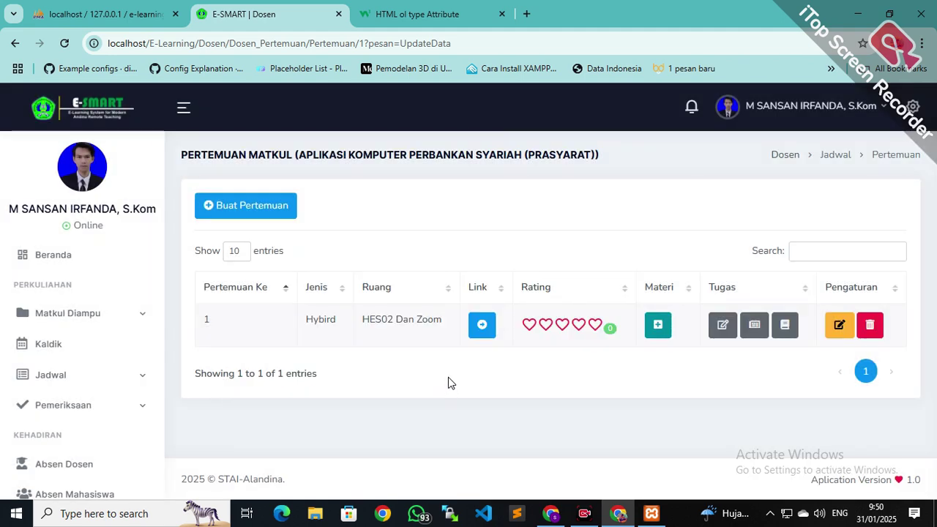
Highlight the room of meeting 1, open its meeting link, and close the page that opens
{"action": "left_click_drag", "start_coordinate": [358, 321], "coordinate": [443, 324]}
{"action": "left_click", "coordinate": [361, 313]}
{"action": "left_click", "coordinate": [476, 327]}
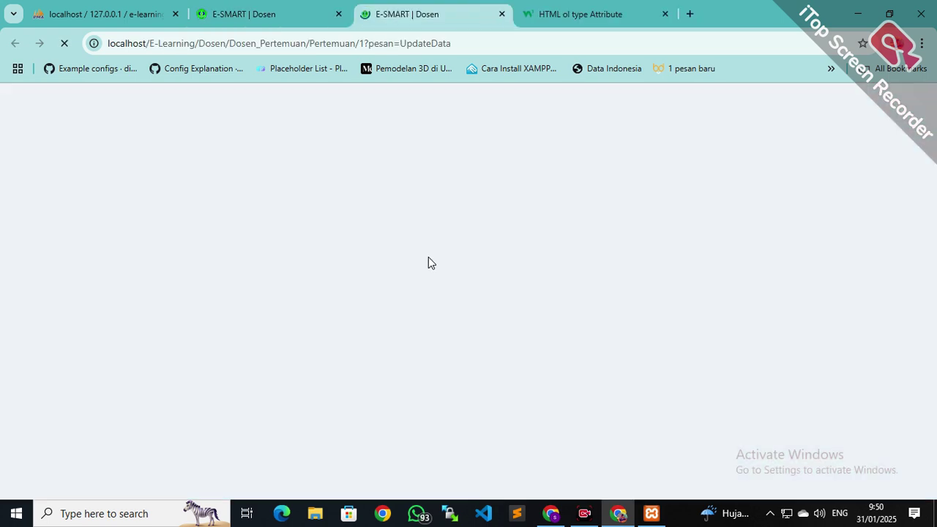
{"action": "left_click", "coordinate": [502, 14]}
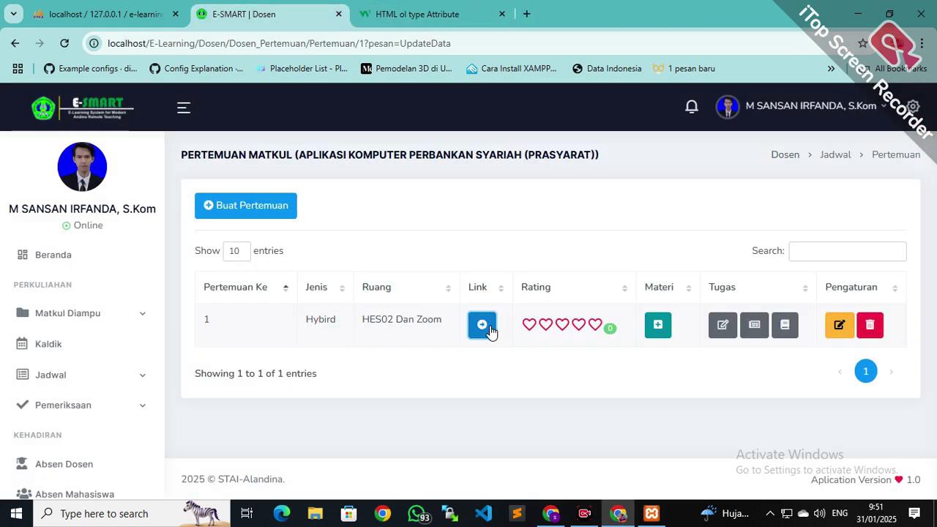
Change meeting 1 to type Tatap Muka and save the edit
{"action": "left_click", "coordinate": [839, 324]}
{"action": "left_click", "coordinate": [403, 252]}
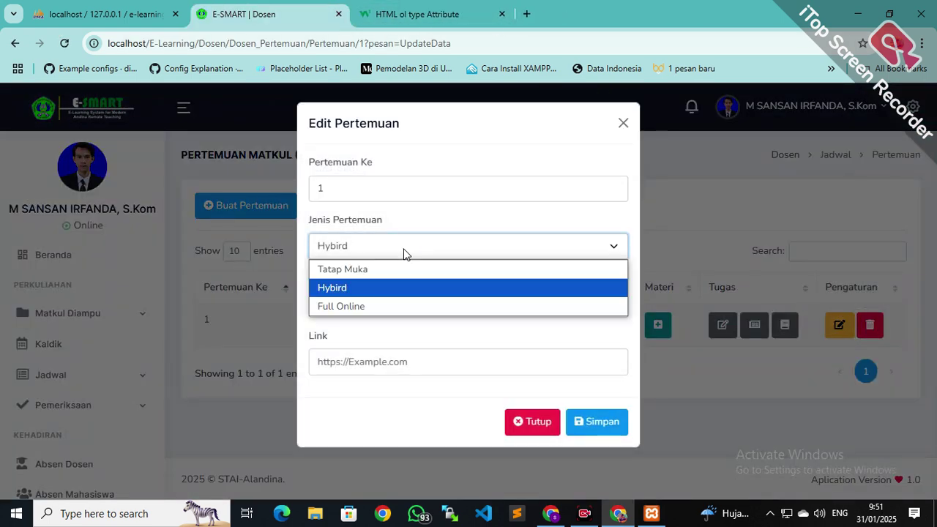
{"action": "left_click", "coordinate": [388, 266]}
{"action": "left_click", "coordinate": [586, 311]}
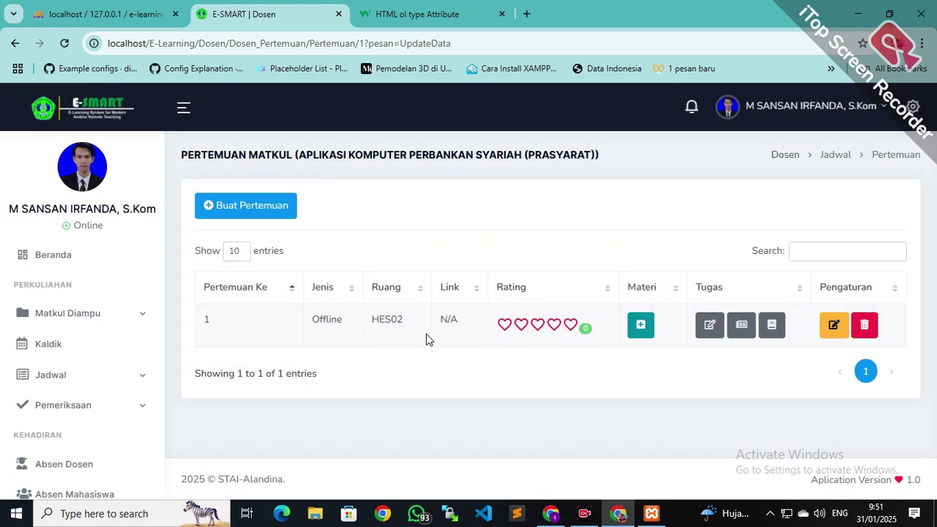
Highlight the type and link values of meeting 1 in the meeting list
{"action": "left_click_drag", "start_coordinate": [334, 317], "coordinate": [342, 319]}
{"action": "mouse_move", "coordinate": [458, 319]}
{"action": "left_mouse_down"}
{"action": "mouse_move", "coordinate": [439, 320]}
{"action": "mouse_move", "coordinate": [444, 310]}
{"action": "left_mouse_up"}
{"action": "left_click", "coordinate": [442, 313]}
{"action": "double_click", "coordinate": [448, 309]}
Switch meeting 1 back to type Hybird, choose Zoom without a link, and save the change
{"action": "left_click", "coordinate": [833, 325]}
{"action": "left_click", "coordinate": [412, 245]}
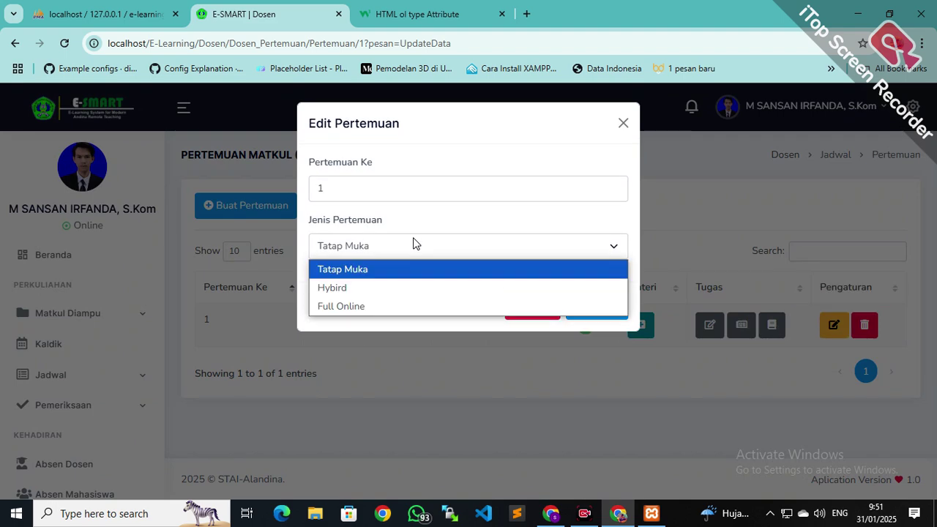
{"action": "left_click", "coordinate": [397, 291]}
{"action": "left_click", "coordinate": [396, 304]}
{"action": "left_click", "coordinate": [386, 346]}
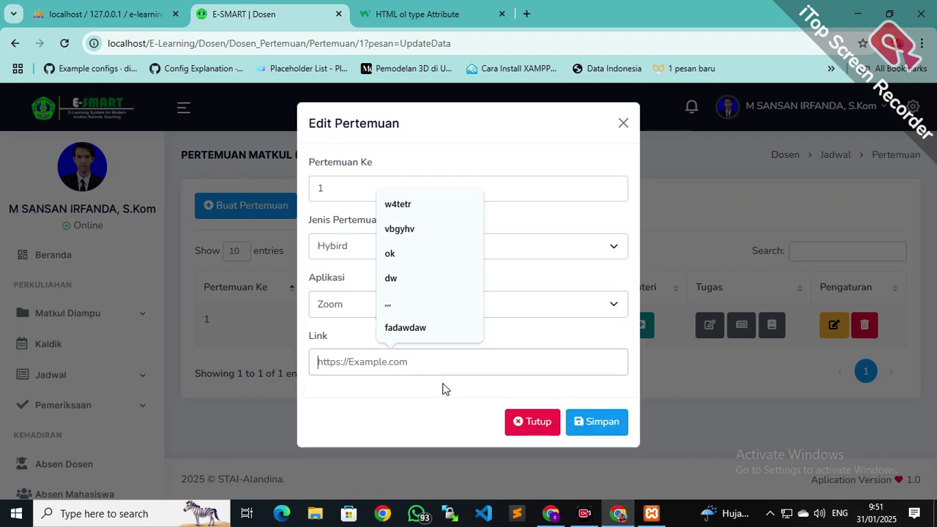
{"action": "left_click", "coordinate": [604, 423]}
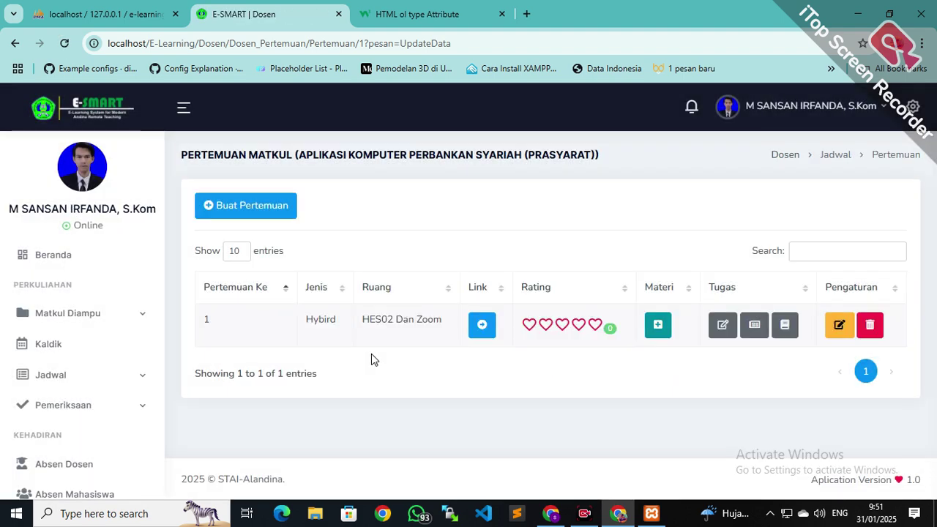
Highlight the room code of meeting 1 and sort the meeting list by link in descending order
{"action": "left_click_drag", "start_coordinate": [369, 312], "coordinate": [386, 312]}
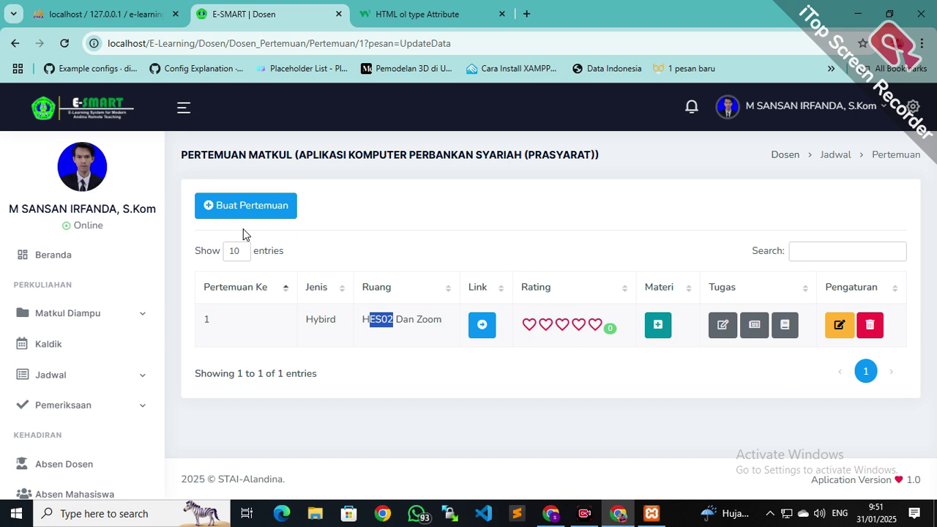
{"action": "left_click", "coordinate": [463, 284]}
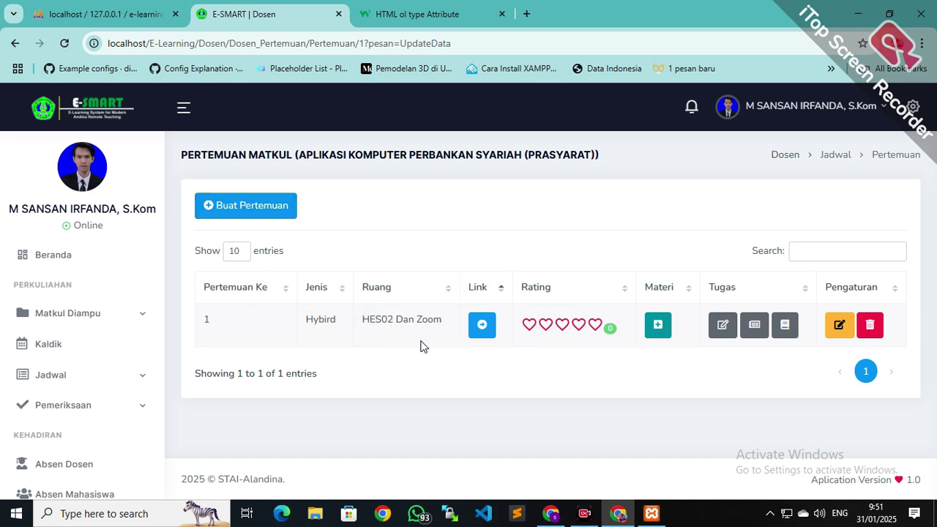
{"action": "left_click", "coordinate": [469, 296]}
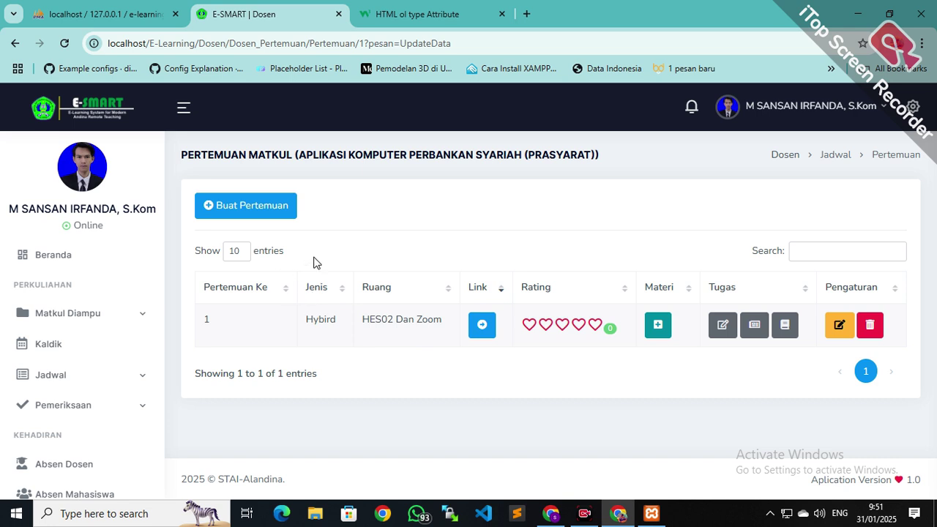